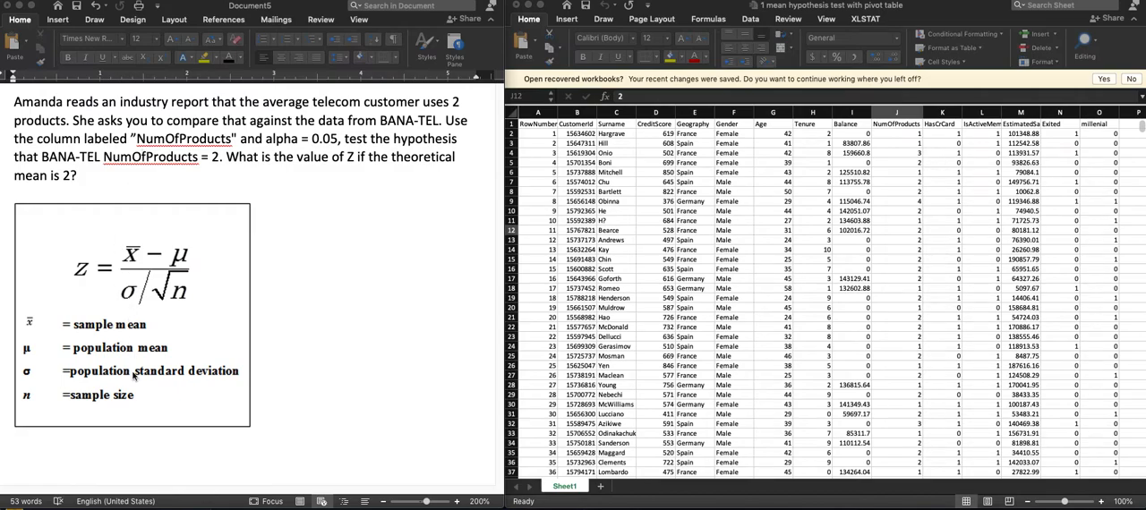
# - Below the formula box in the Word document, write "Mu = 2" and start a second line reading "x-bar ="
pyautogui.click(898, 126)
pyautogui.click(897, 125)
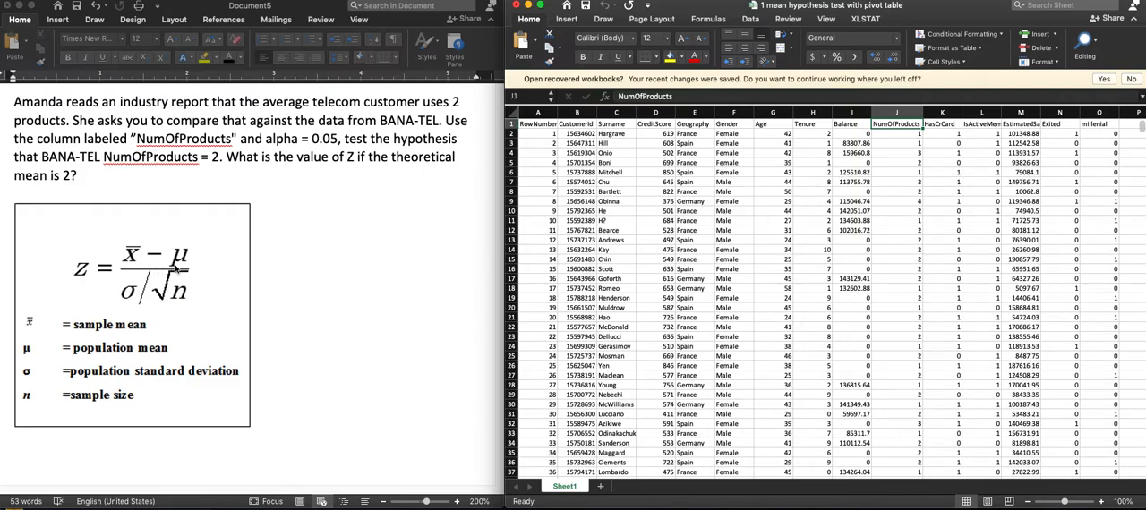
pyautogui.click(104, 466)
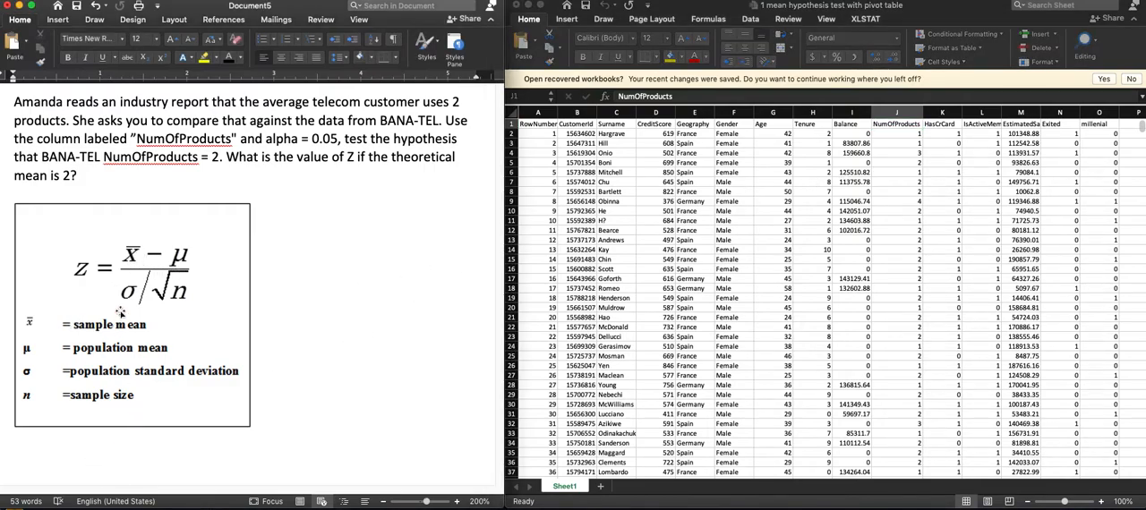
pyautogui.click(96, 462)
pyautogui.press('Return')
pyautogui.write('mu =')
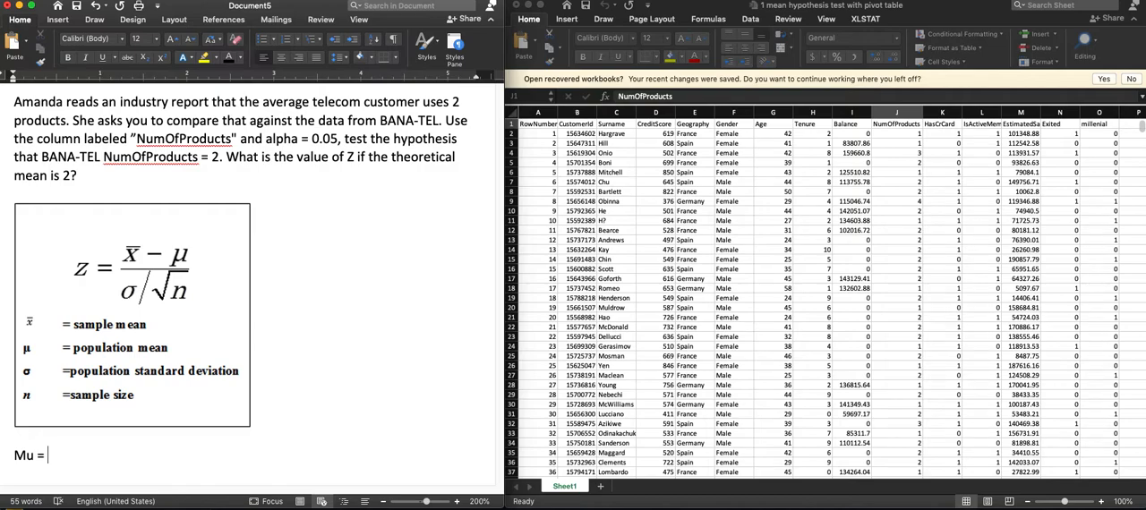
pyautogui.press('Return')
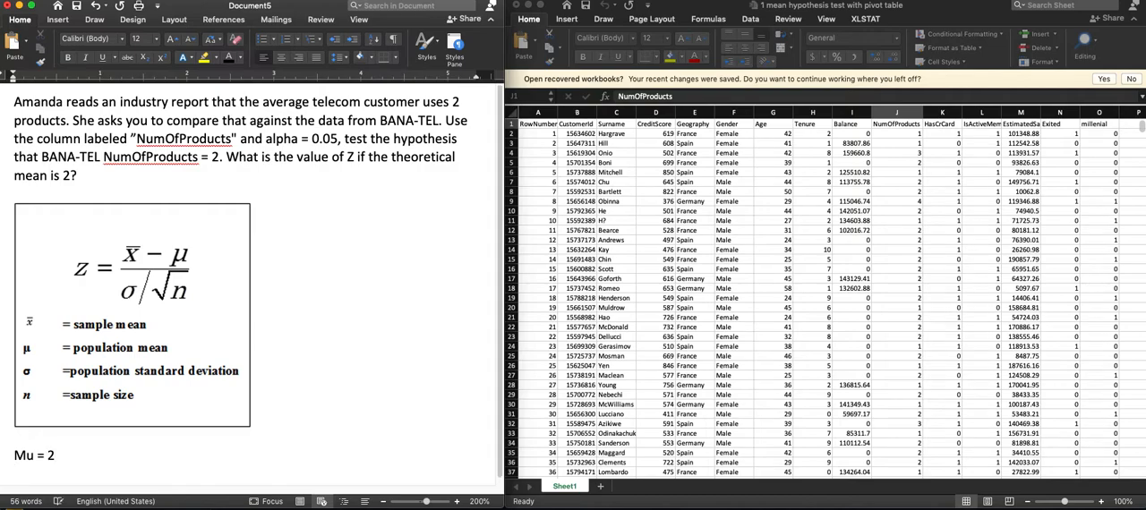
pyautogui.write('x-bar =')
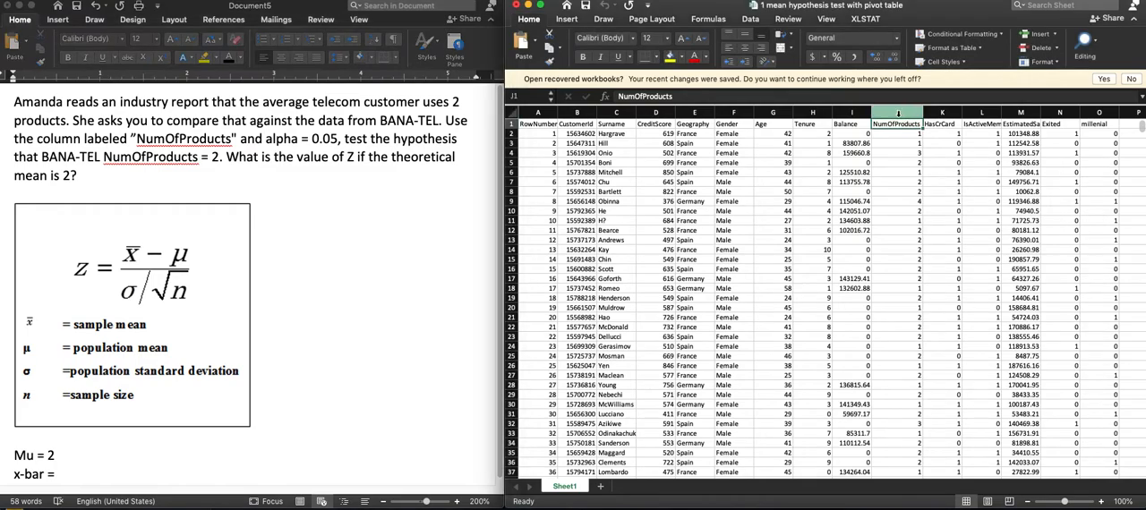
pyautogui.click(899, 113)
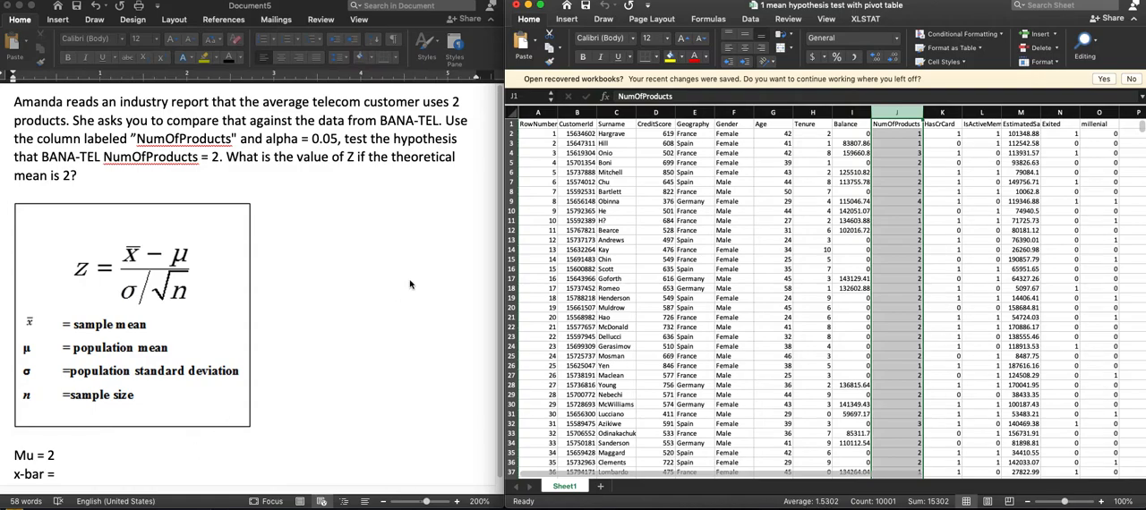
pyautogui.click(886, 133)
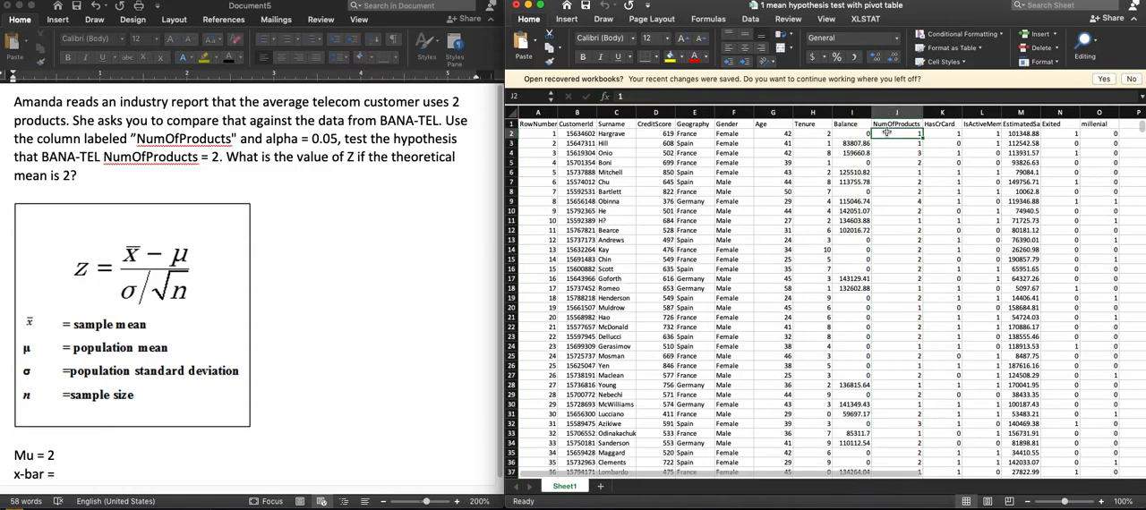
pyautogui.hotkey('ctrl', 'shift', 'End')
pyautogui.scroll(-10, 886, 132)
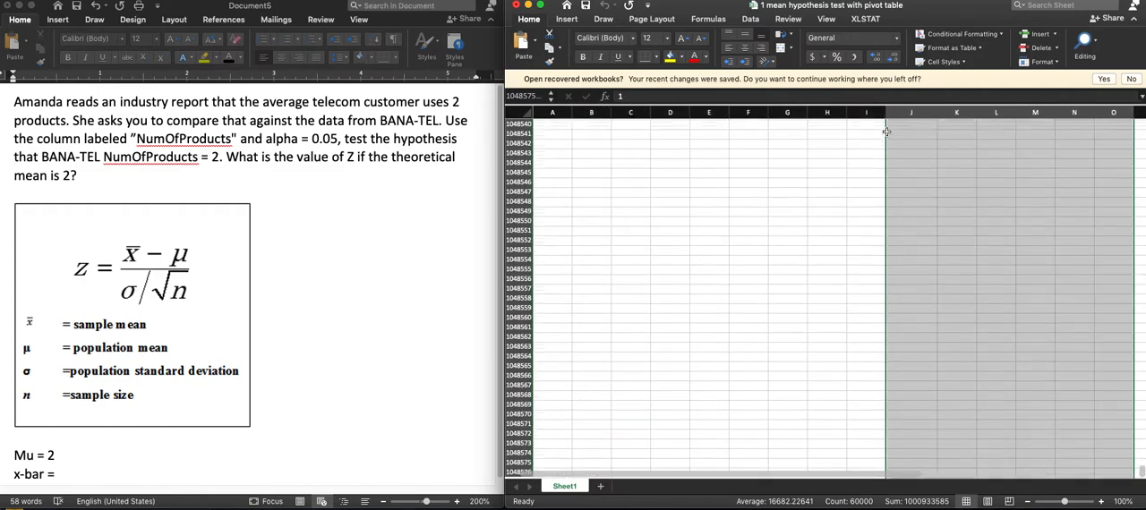
pyautogui.press('Left')
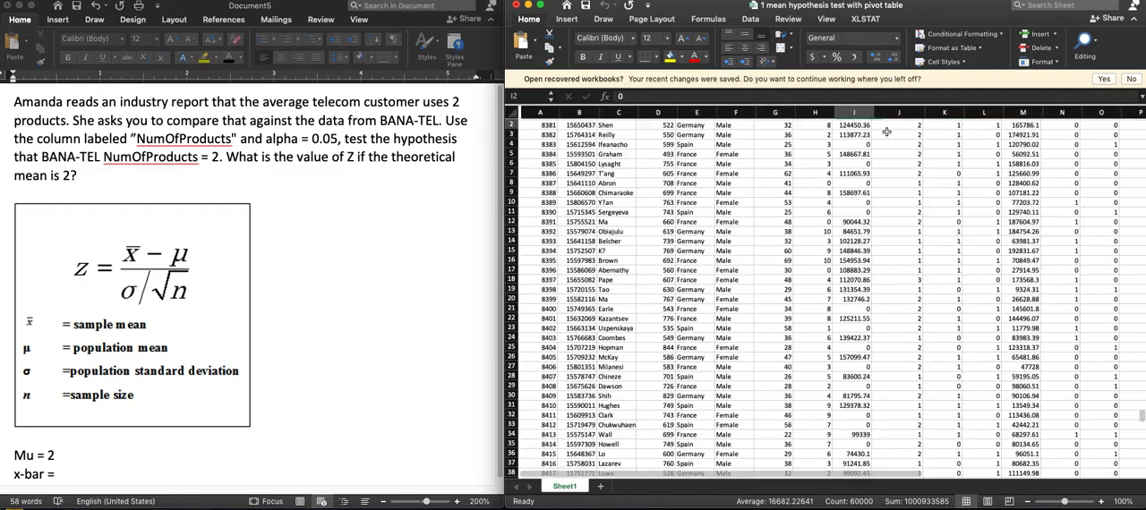
pyautogui.scroll(1, 803, 133)
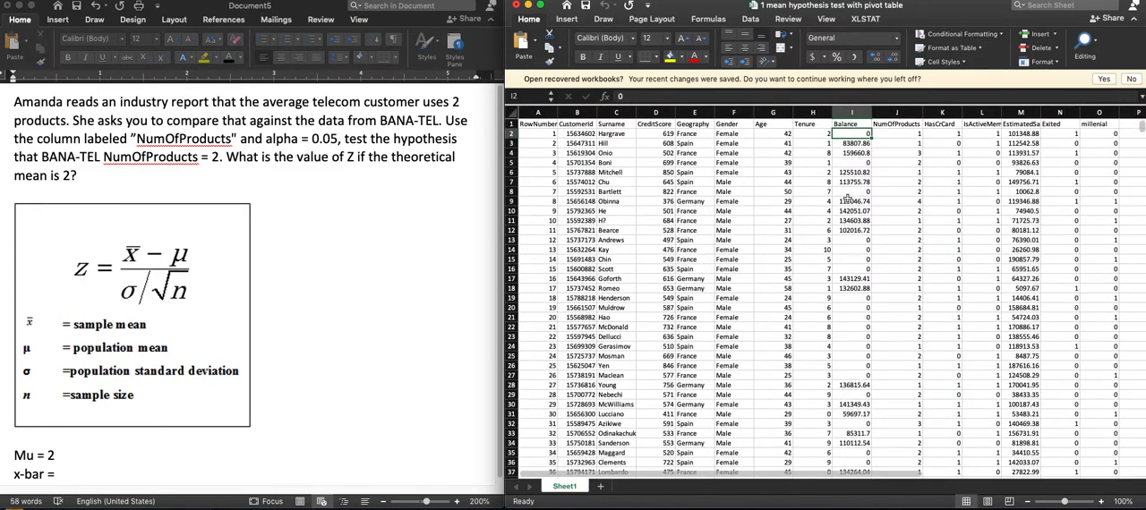
pyautogui.click(892, 133)
pyautogui.press('super+Down')
pyautogui.press('shift+super+Up')
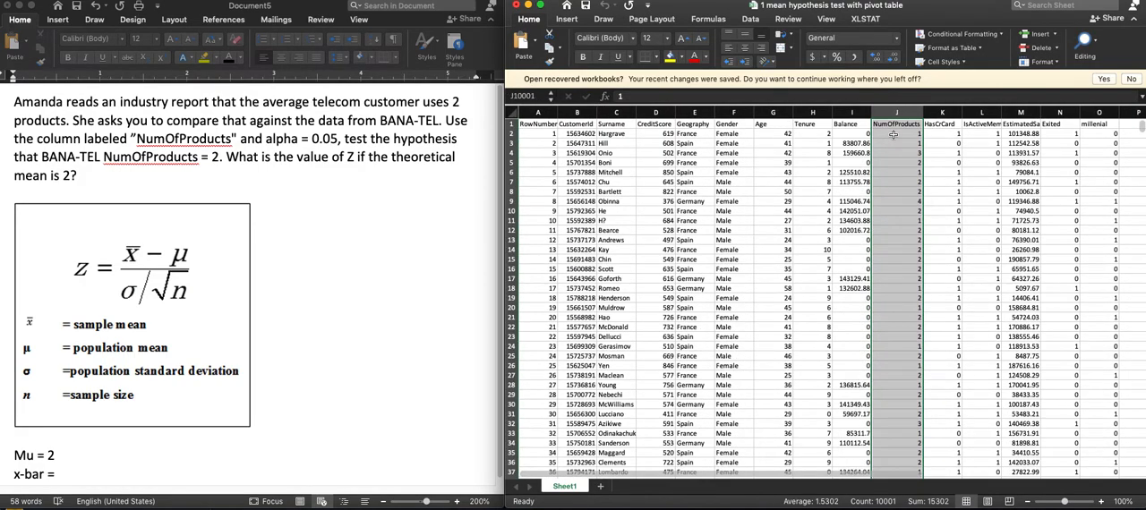
# - Select the NumOfProducts values in J2:J10001 and record x-bar = 1.5302 and n = 10000 in the Word document
pyautogui.click(892, 133)
pyautogui.press('shift+super+Down')
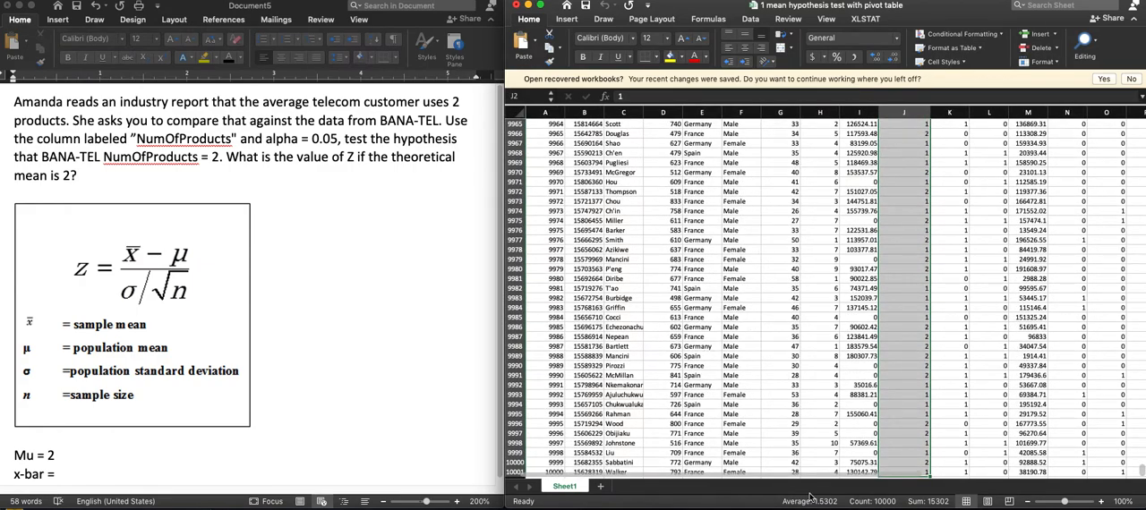
pyautogui.click(89, 469)
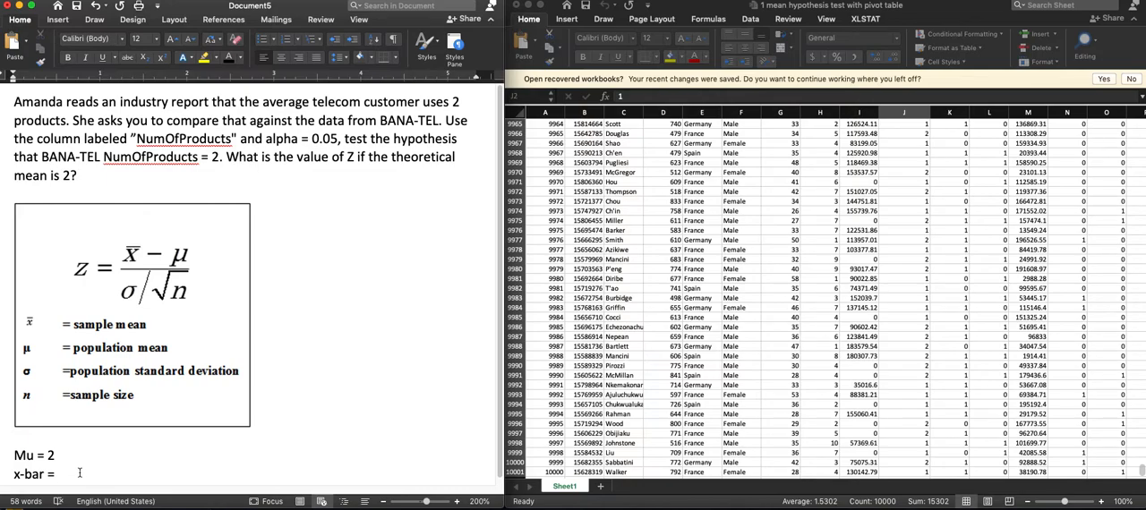
pyautogui.write('1.5302')
pyautogui.press('Return')
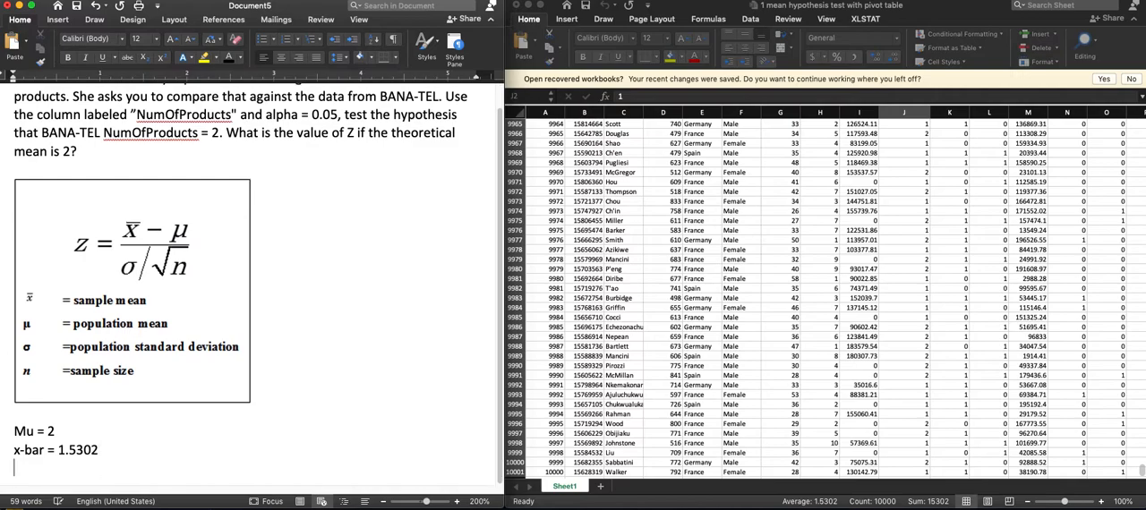
pyautogui.write('n = 10000')
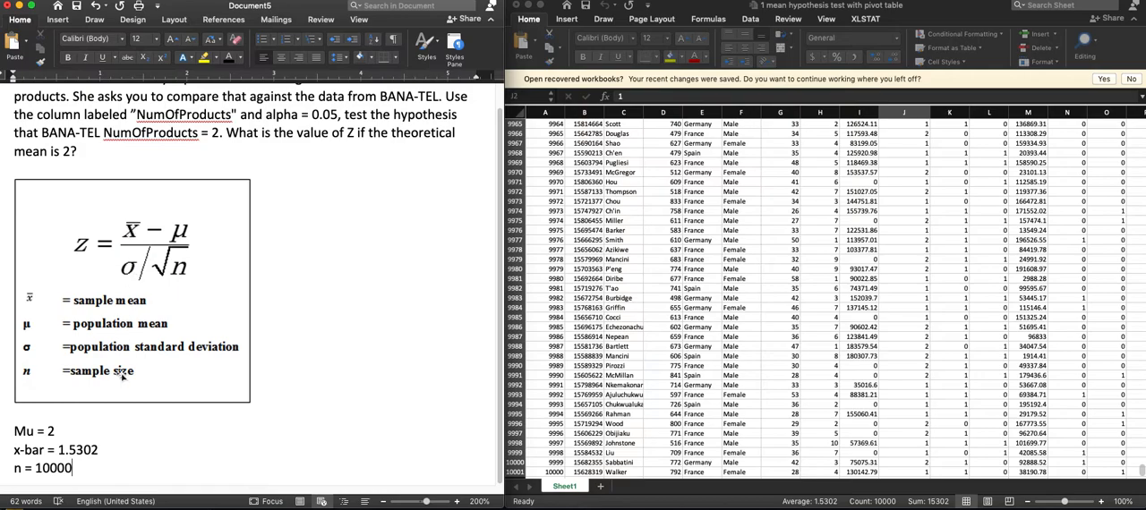
# - Compute the standard deviation of the NumOfProducts values in J2:J10001 with STDEV in cell P2 of the Excel sheet
pyautogui.click(134, 268)
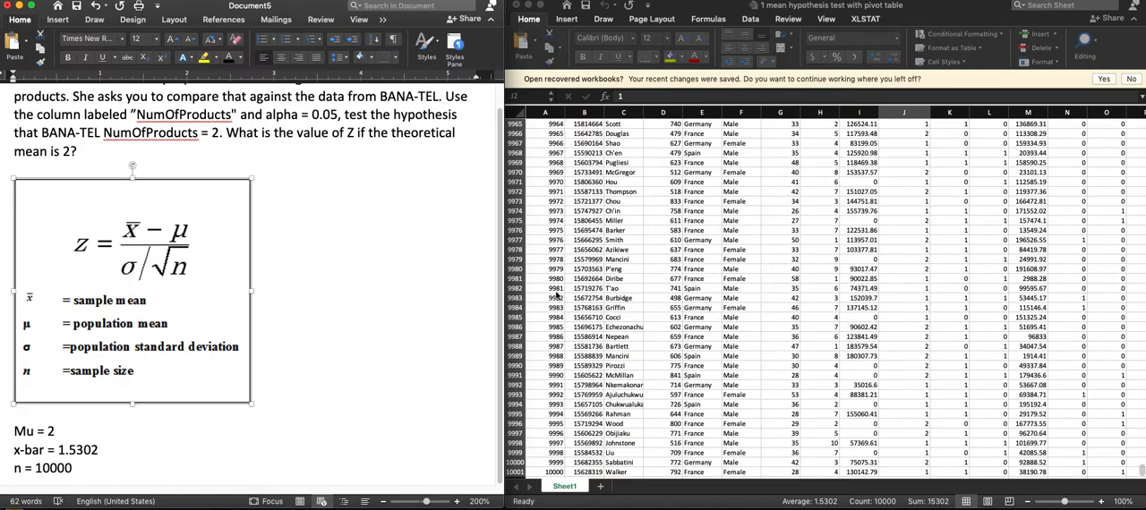
pyautogui.click(937, 262)
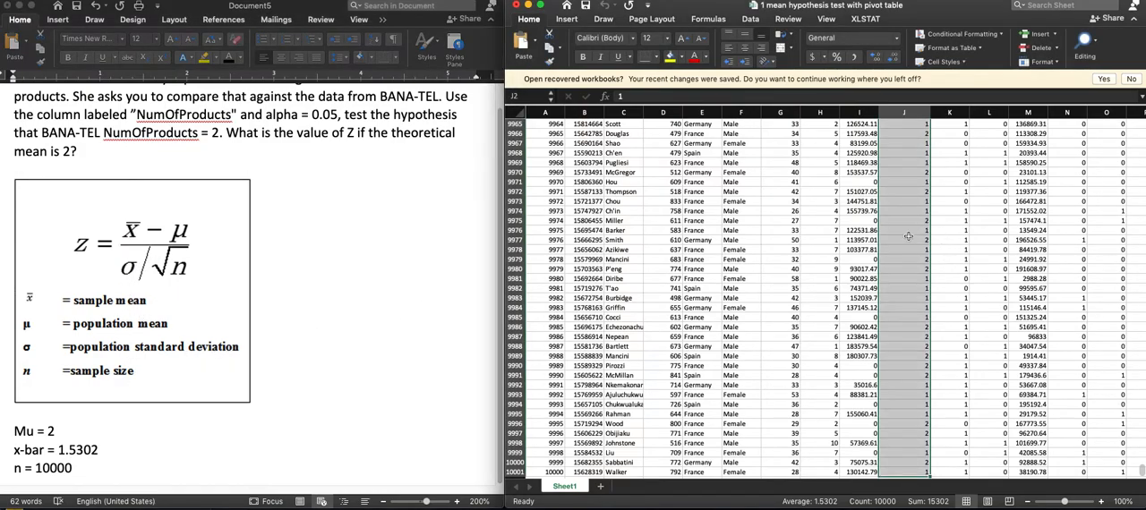
pyautogui.click(908, 236)
pyautogui.scroll(10, 908, 234)
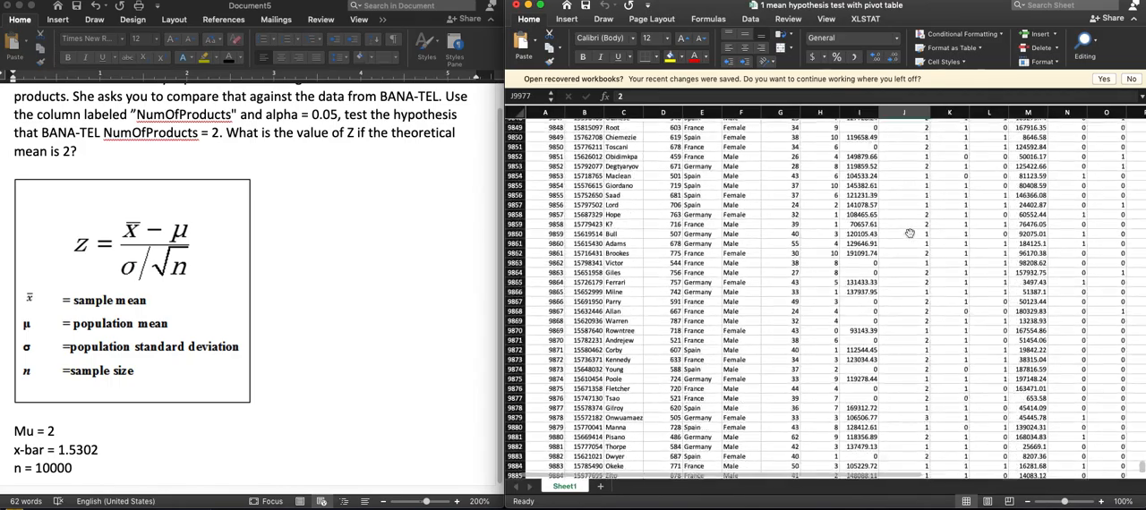
pyautogui.moveTo(825, 475); pyautogui.dragTo(864, 472)
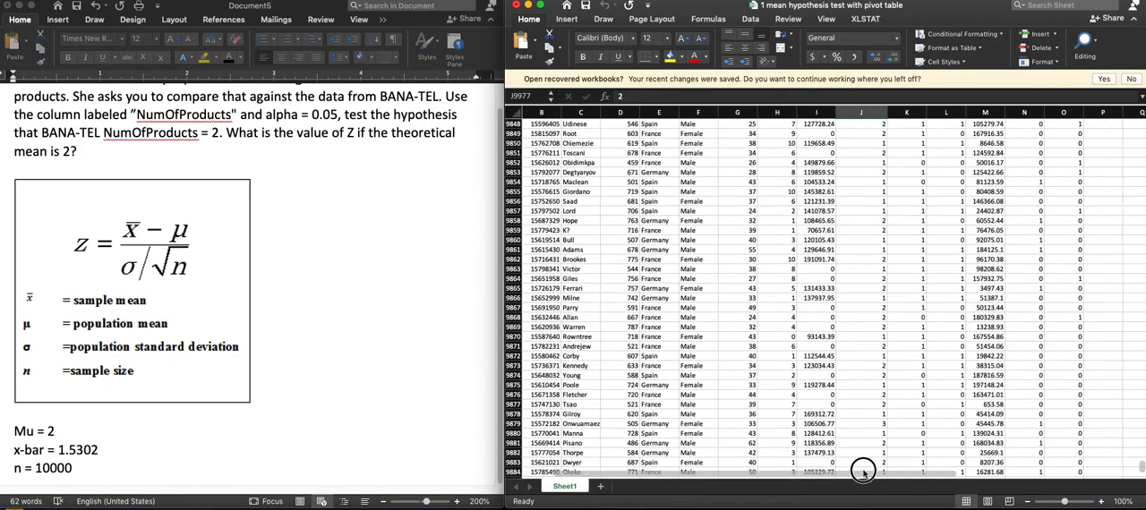
pyautogui.scroll(10, 963, 305)
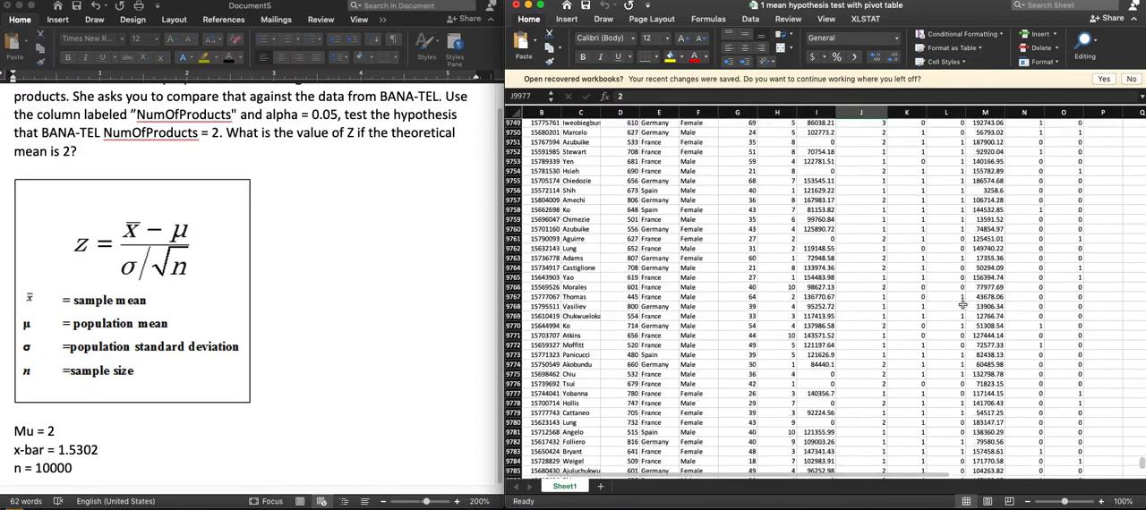
pyautogui.scroll(-8, 962, 305)
pyautogui.keyDown('shift'); pyautogui.click(883, 263); pyautogui.keyUp('shift')
pyautogui.press('super+Up')
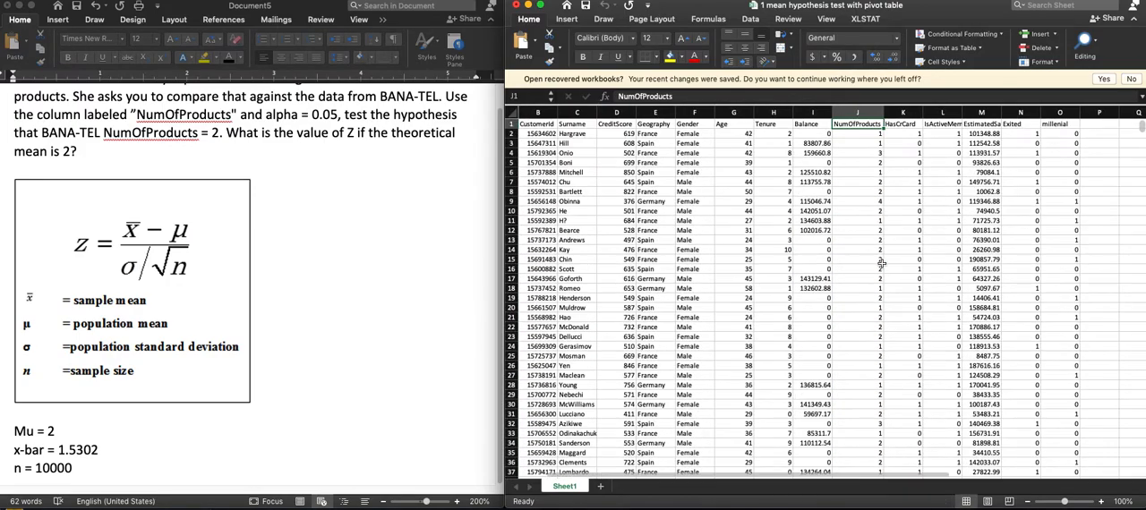
pyautogui.click(1101, 133)
pyautogui.write('=sta')
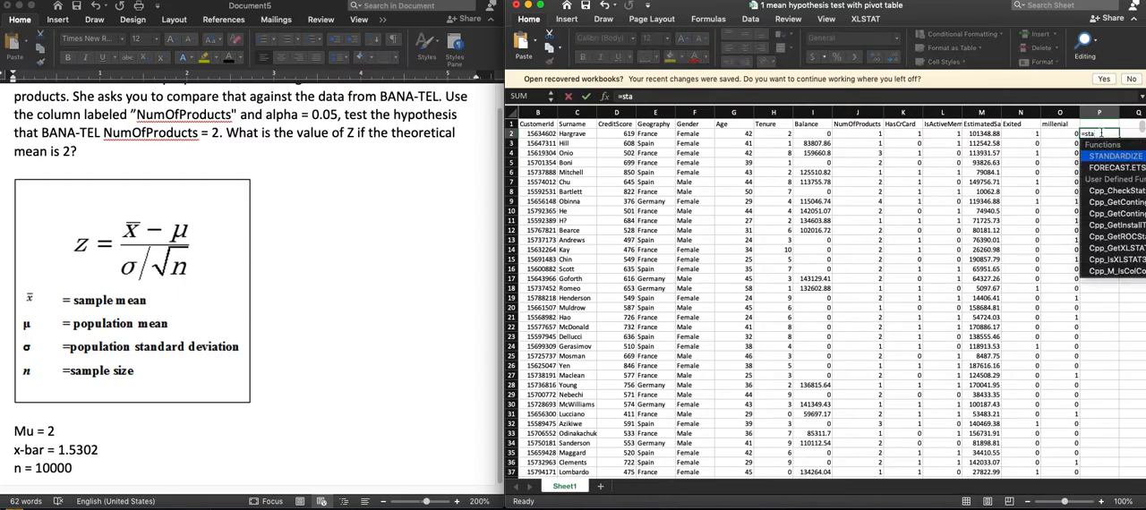
pyautogui.press('BackSpace')
pyautogui.write('dev(')
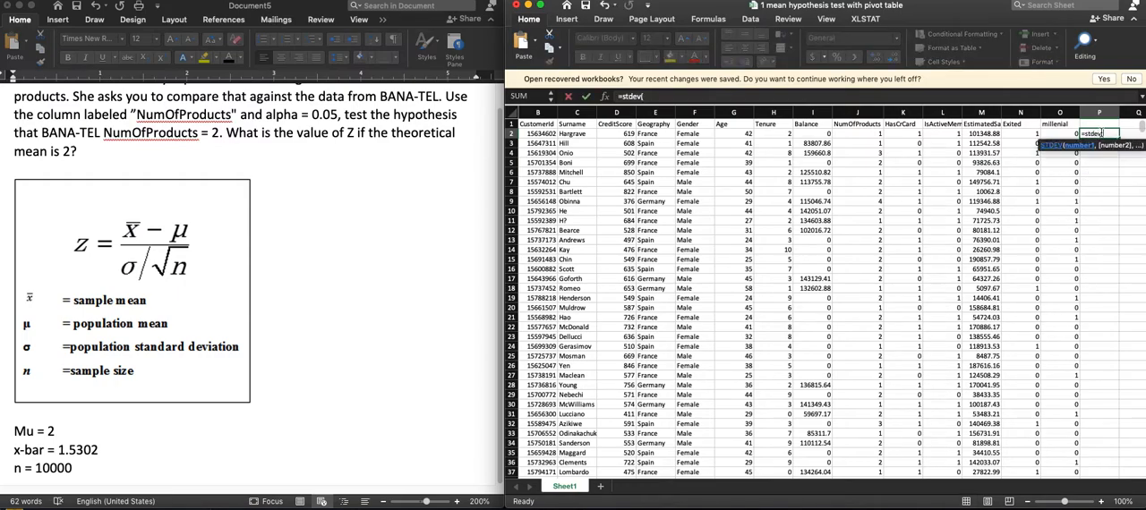
pyautogui.click(859, 133)
pyautogui.press('super+shift+Down')
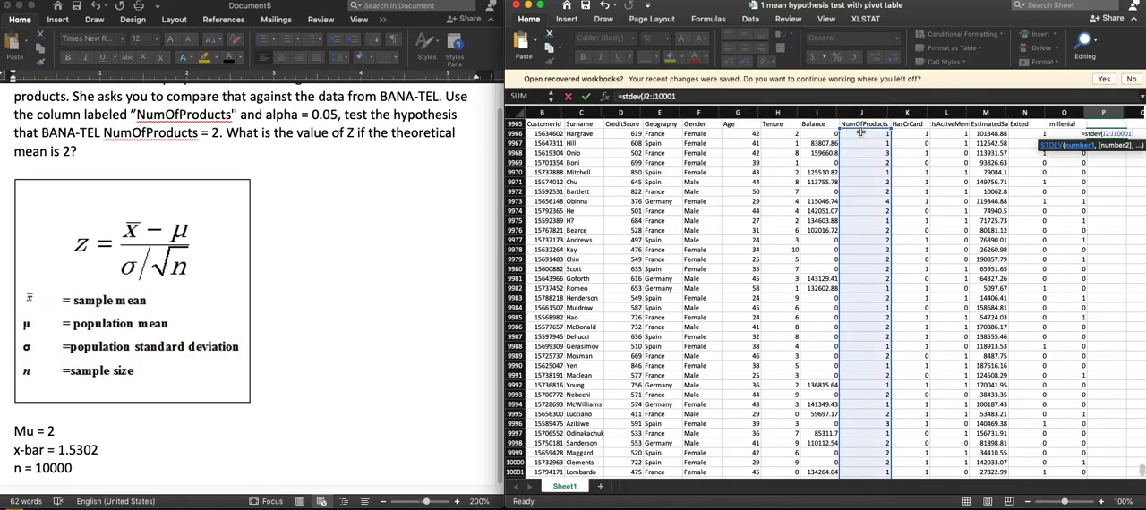
pyautogui.press('Return')
pyautogui.scroll(1, 861, 134)
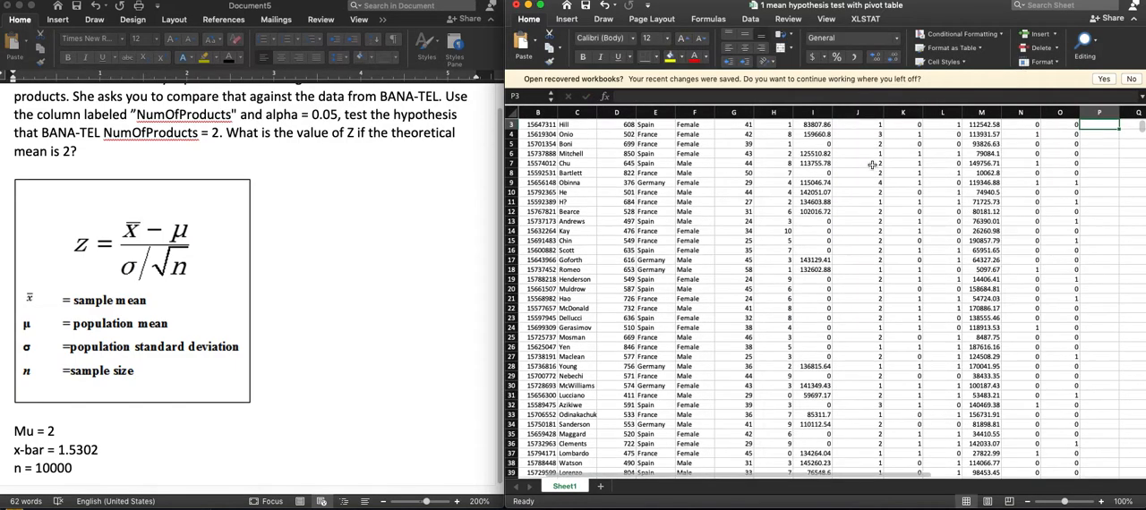
# - Copy the result in P2 into the Word document as sigma = 0.58165436, and clear cell P2 in the sheet
pyautogui.click(1097, 133)
pyautogui.press('super+c')
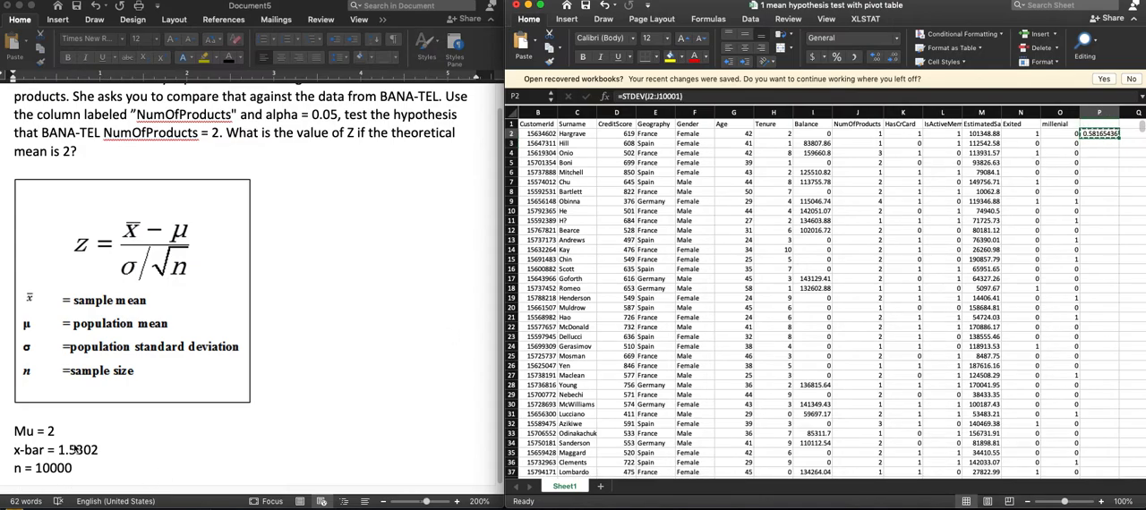
pyautogui.click(82, 465)
pyautogui.click(83, 464)
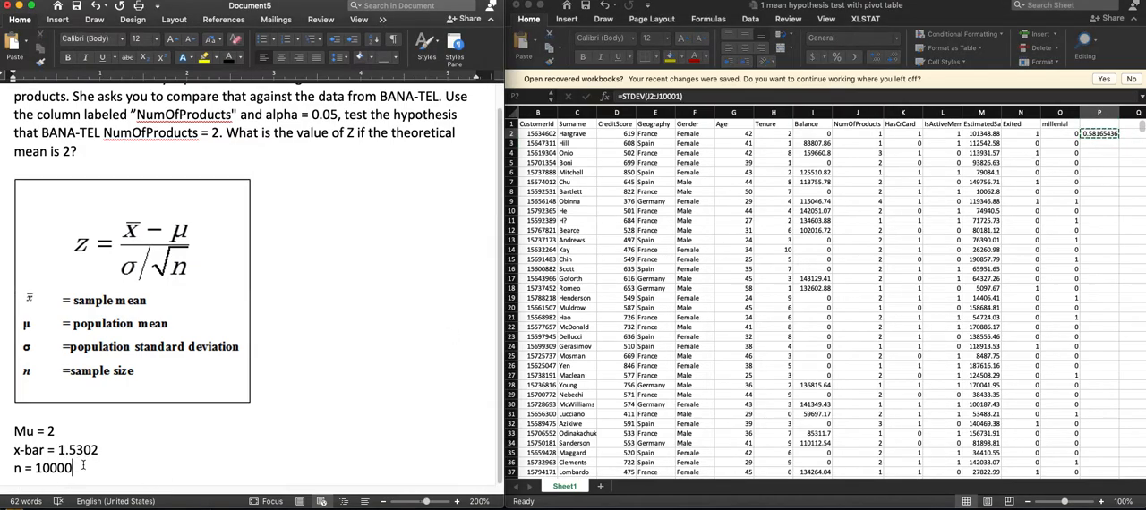
pyautogui.press('Return')
pyautogui.write('sigma =')
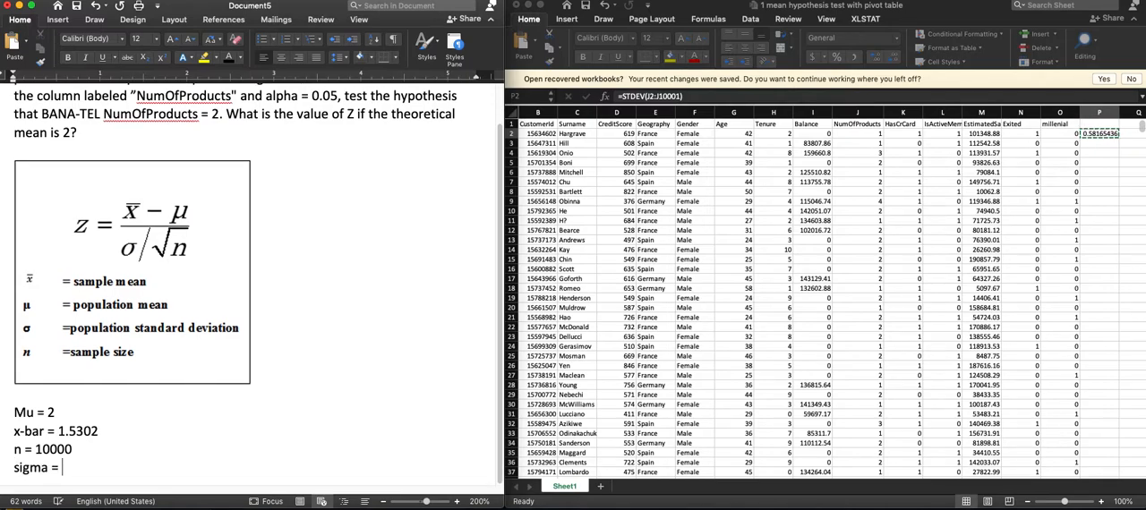
pyautogui.press('super+v')
pyautogui.scroll(2, 89, 461)
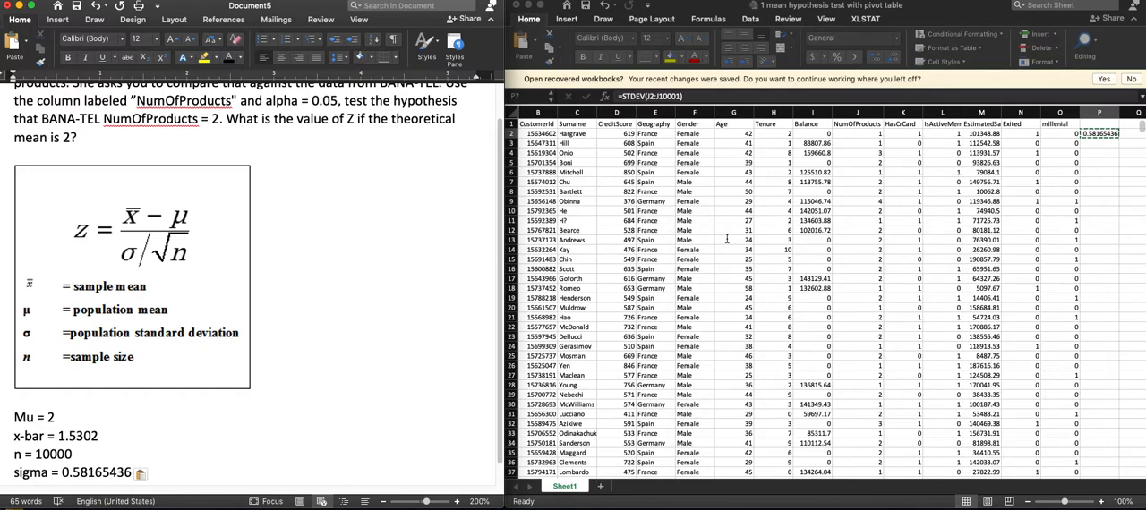
pyautogui.click(1108, 134)
pyautogui.press('Delete')
# - Create a PivotTable from the range Sheet1!$A$1:$O$10001 on a new worksheet
pyautogui.click(734, 231)
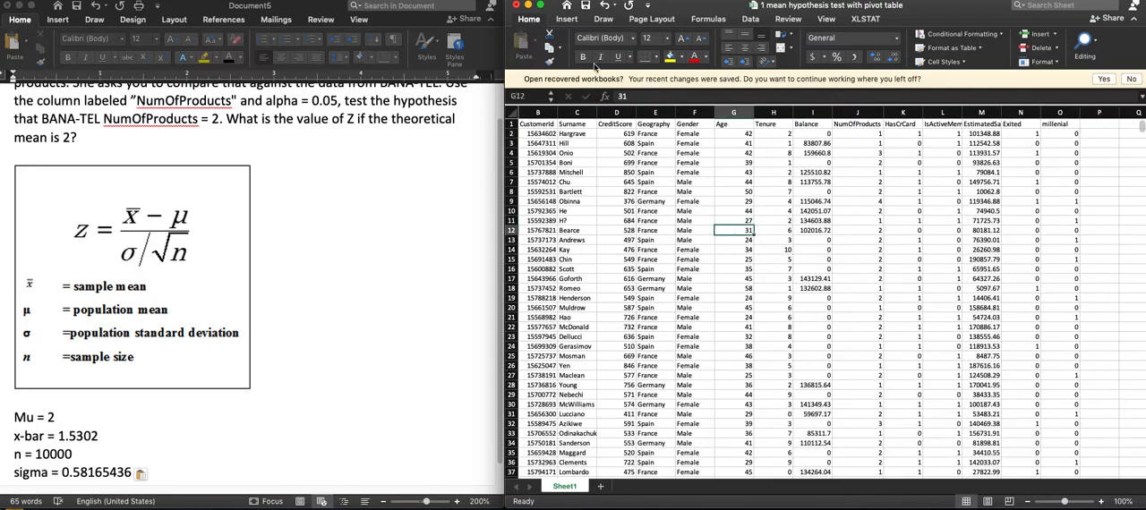
pyautogui.click(568, 19)
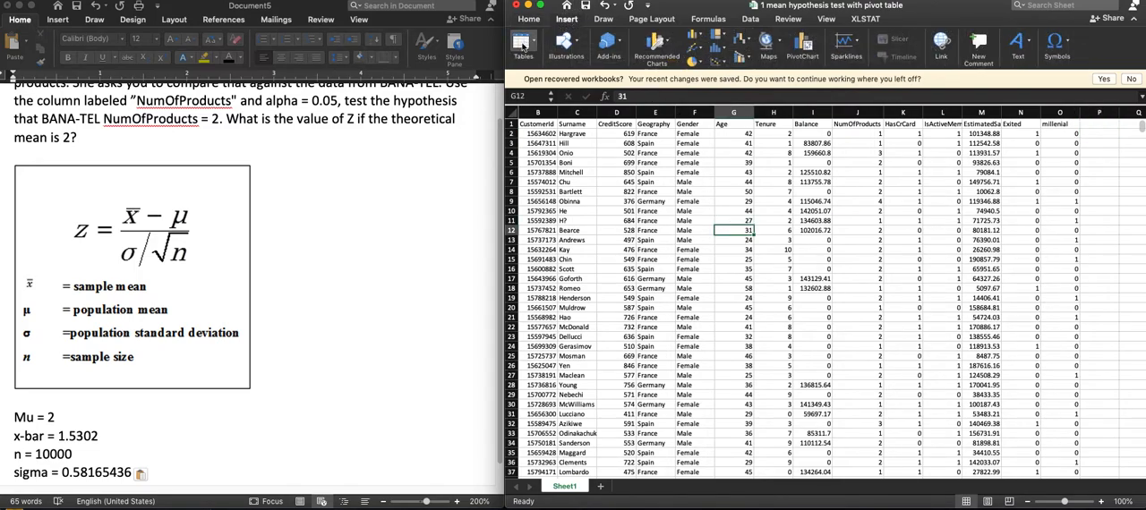
pyautogui.click(521, 44)
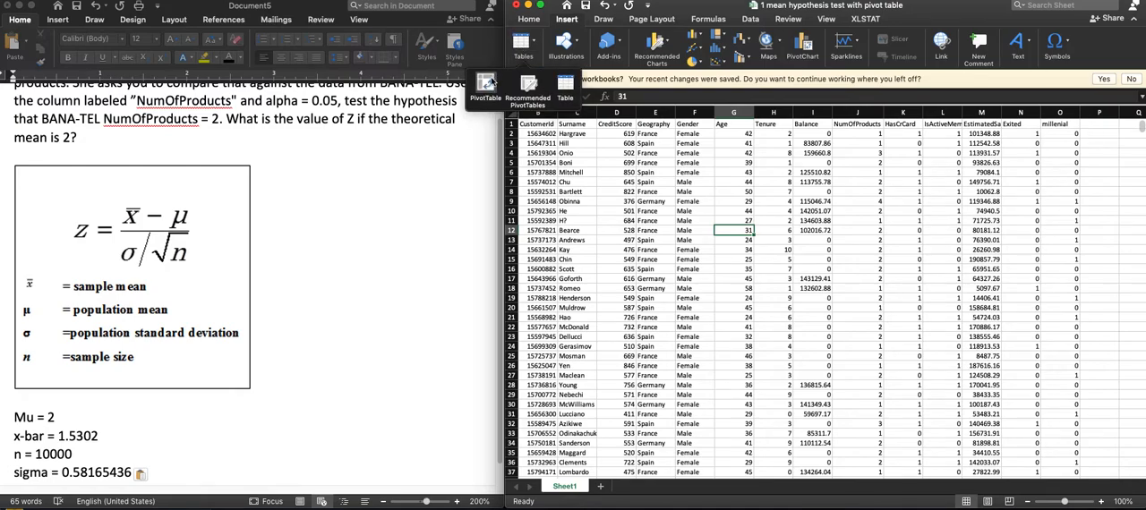
pyautogui.click(486, 85)
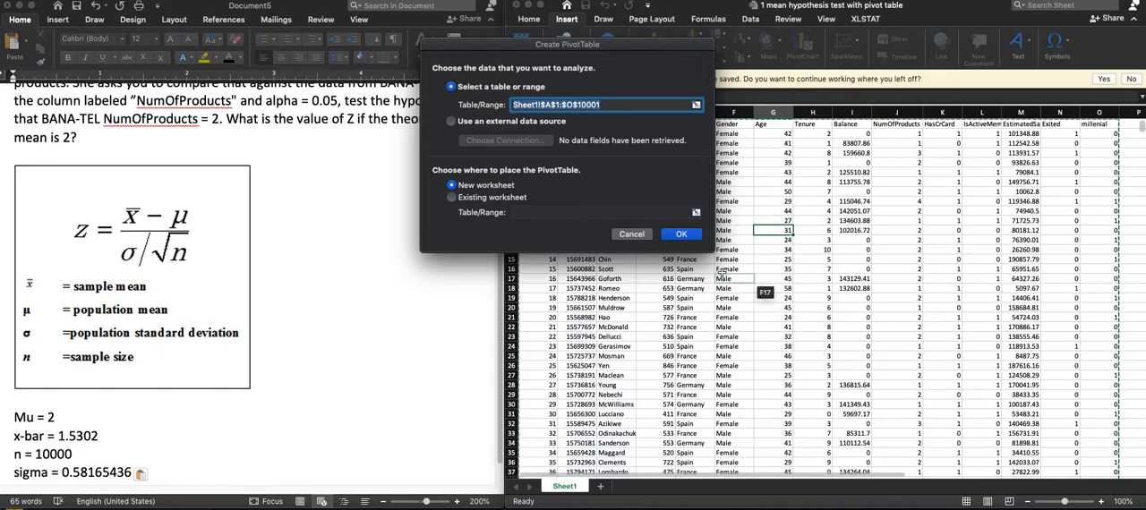
pyautogui.click(680, 236)
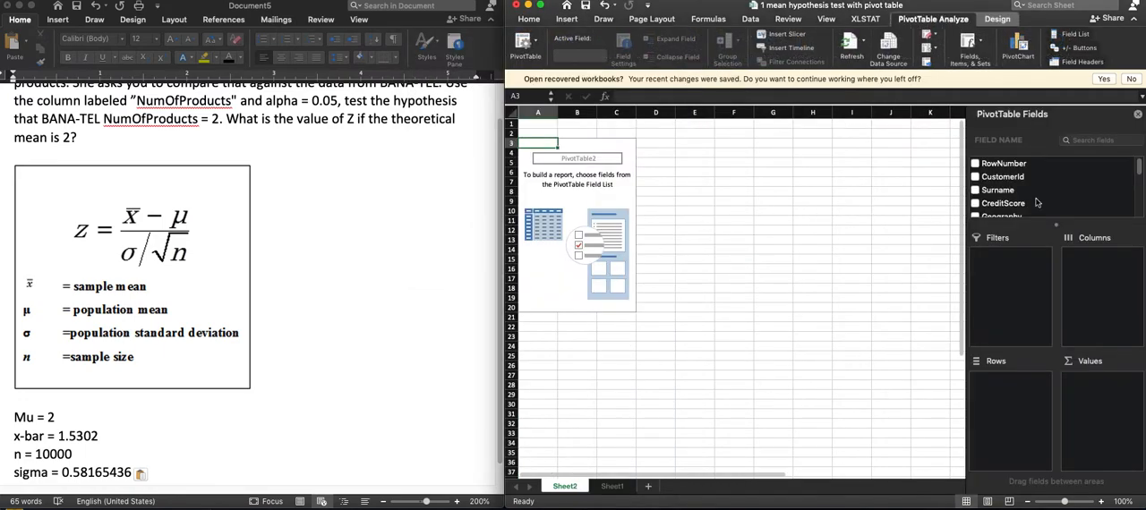
pyautogui.scroll(-3, 1034, 199)
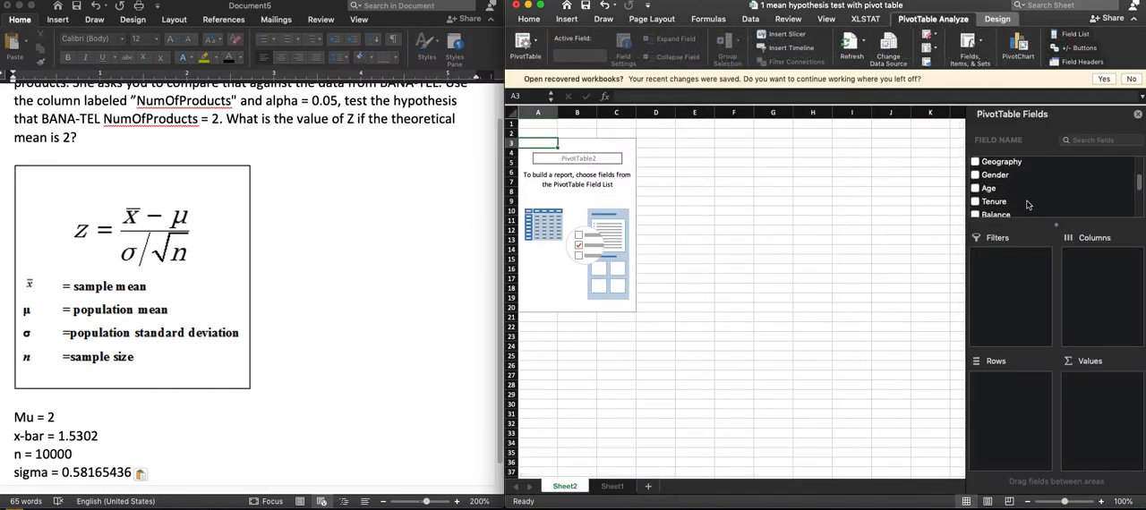
# - Add NumOfProducts to the PivotTable values and summarize it by Average
pyautogui.scroll(-4, 1027, 205)
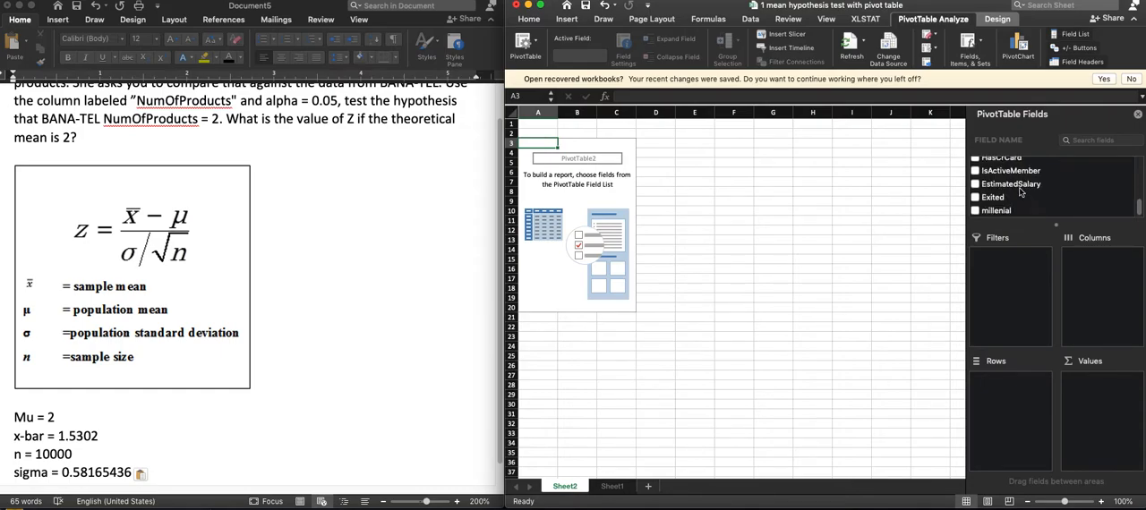
pyautogui.scroll(2, 1019, 194)
pyautogui.moveTo(1014, 170); pyautogui.dragTo(1101, 394)
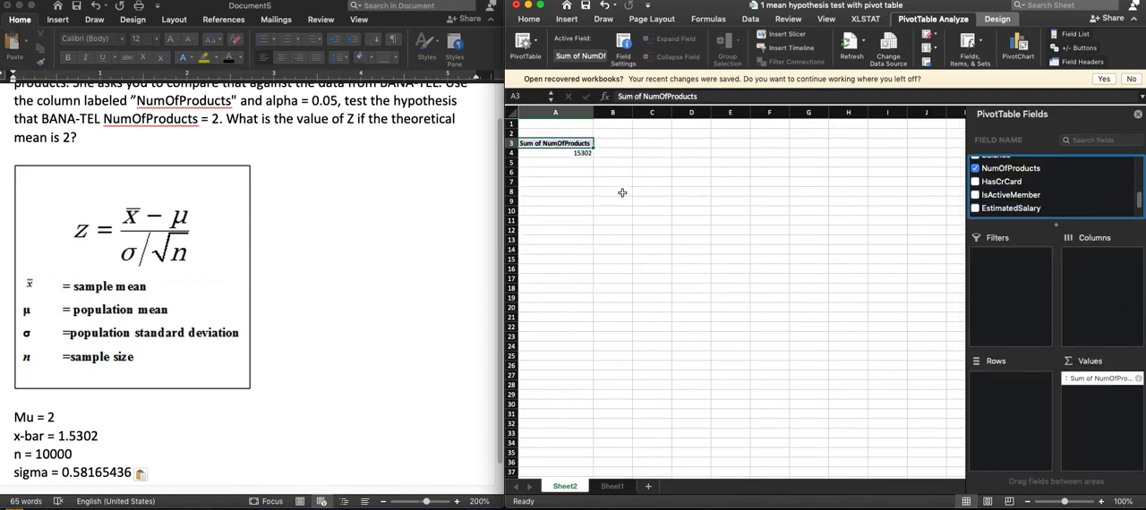
pyautogui.click(1139, 380)
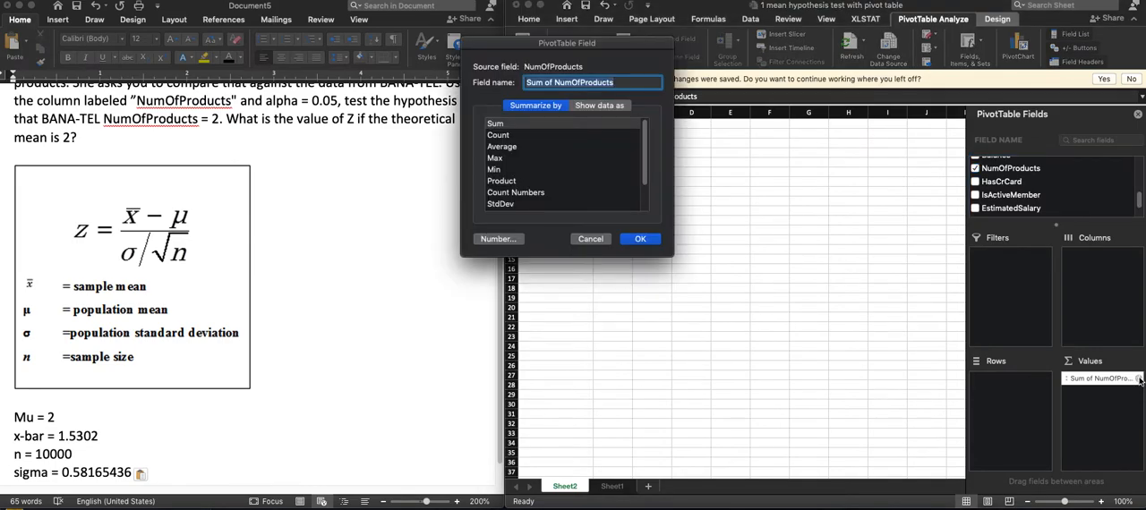
pyautogui.click(504, 147)
pyautogui.click(641, 239)
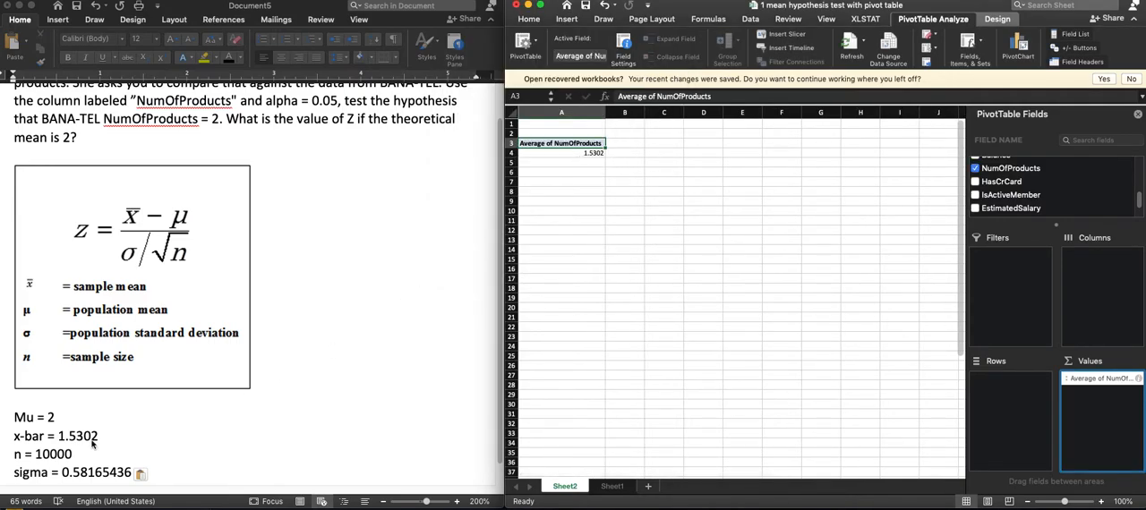
# - Add NumOfProducts to the PivotTable values a second time and summarize it by StdDev
pyautogui.moveTo(1014, 172); pyautogui.dragTo(1094, 398)
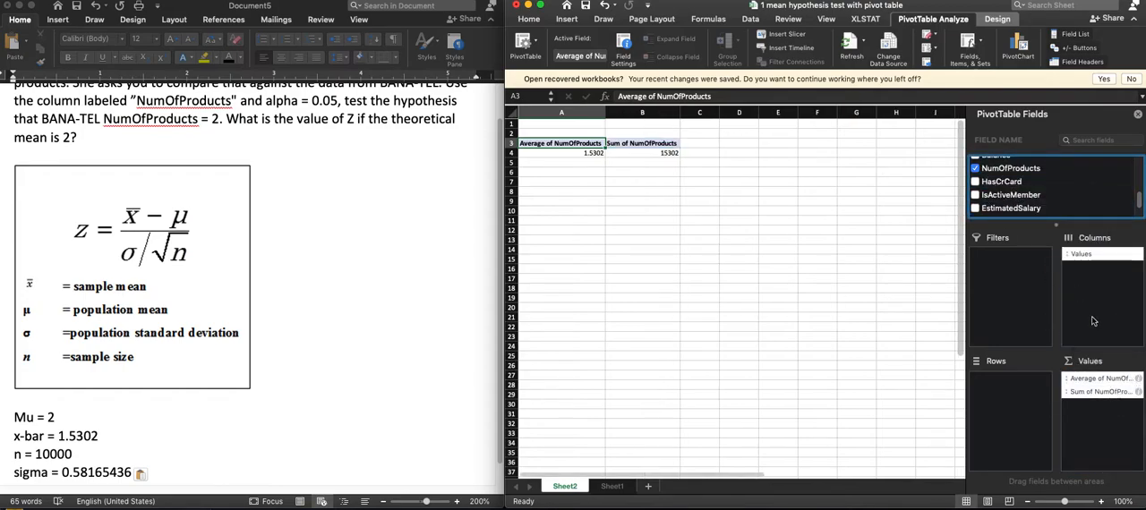
pyautogui.click(1137, 393)
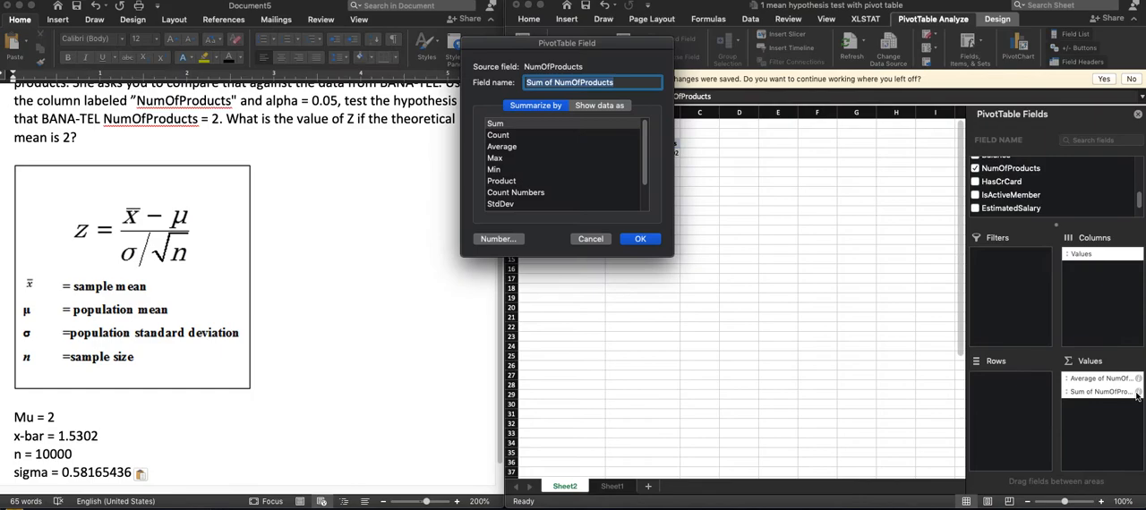
pyautogui.click(523, 204)
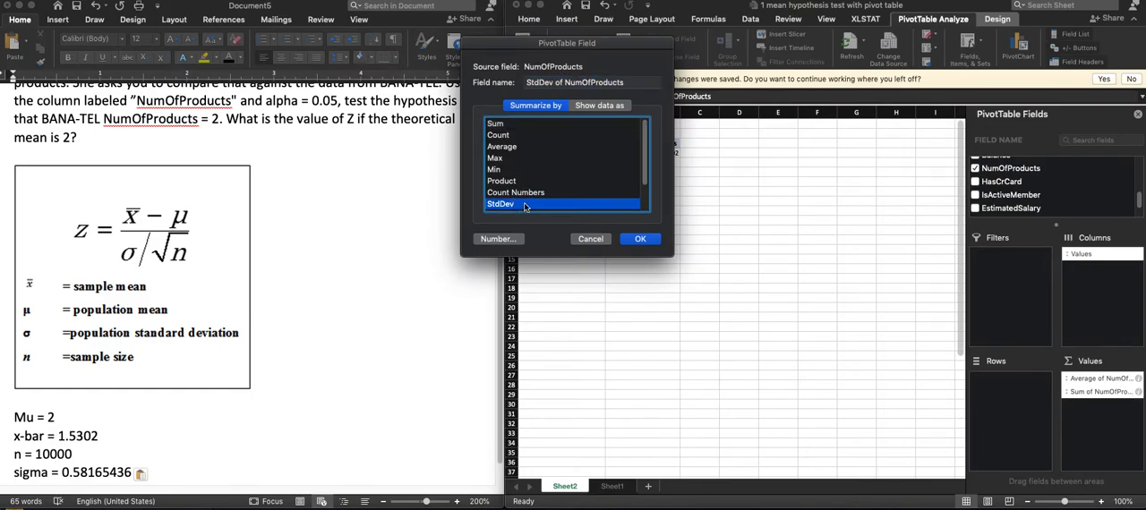
pyautogui.click(638, 238)
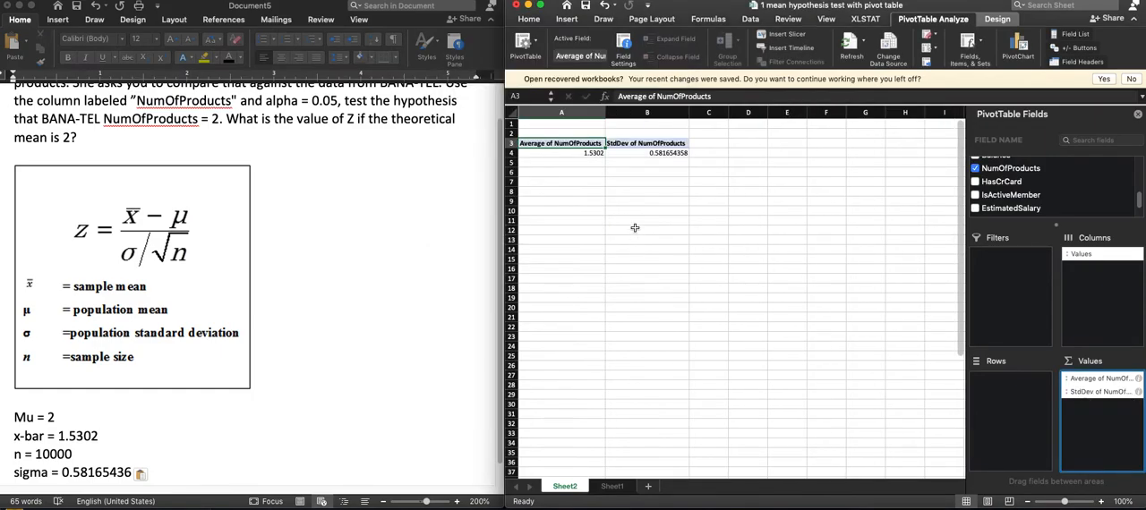
pyautogui.click(673, 153)
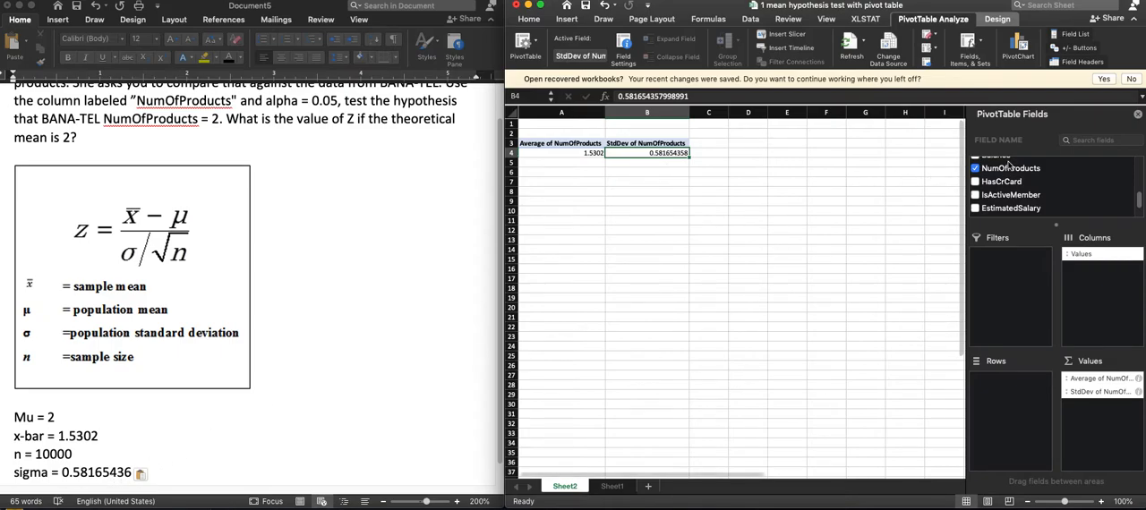
# - Add NumOfProducts to the PivotTable values a third time and summarize it by Count
pyautogui.moveTo(1009, 170); pyautogui.dragTo(1103, 407)
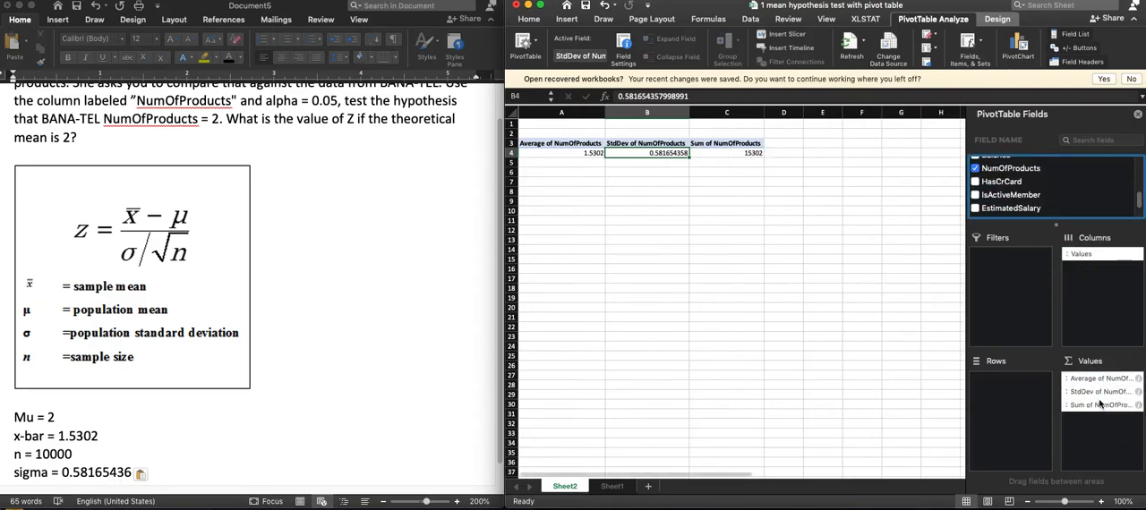
pyautogui.click(1138, 405)
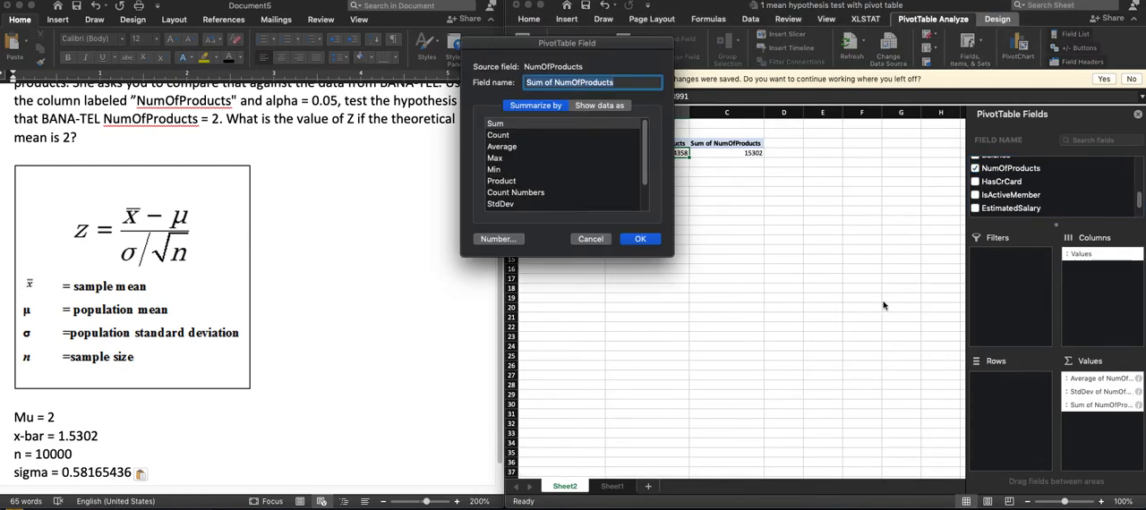
pyautogui.click(517, 135)
pyautogui.click(641, 240)
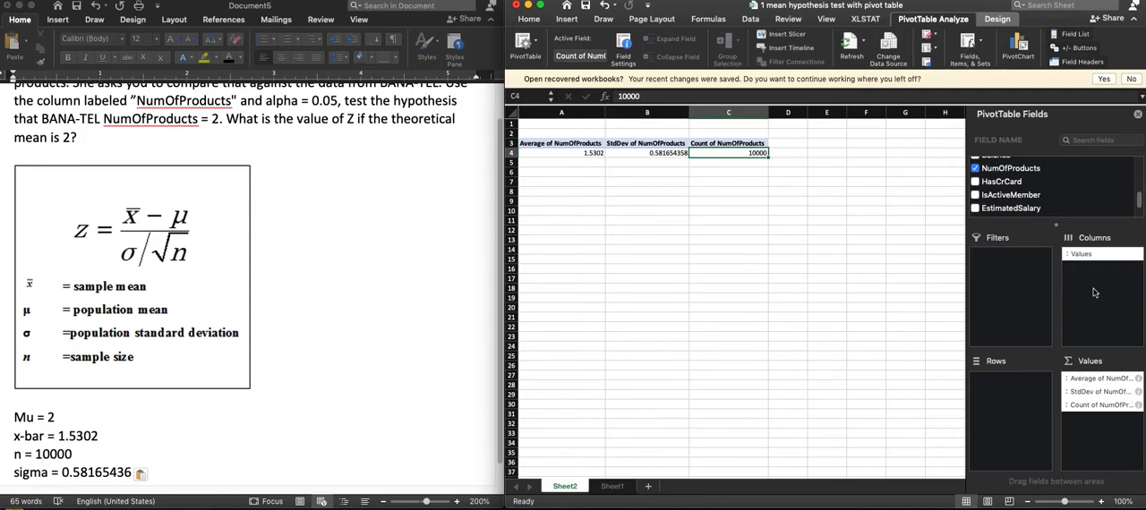
# - Enter the label "numerator (point difference)" in cell A8 below the PivotTable
pyautogui.click(627, 194)
pyautogui.click(593, 192)
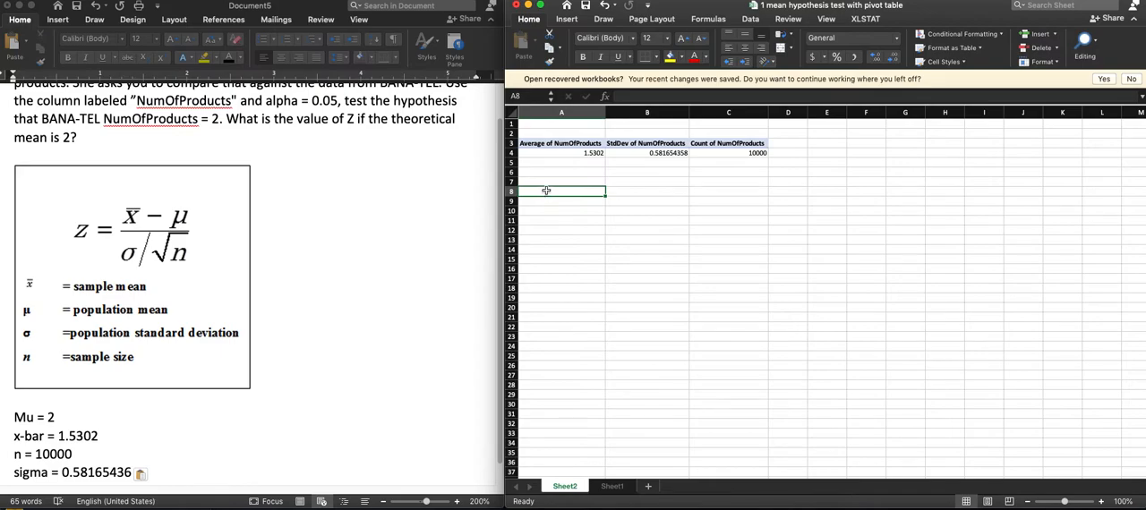
pyautogui.write('numerator (')
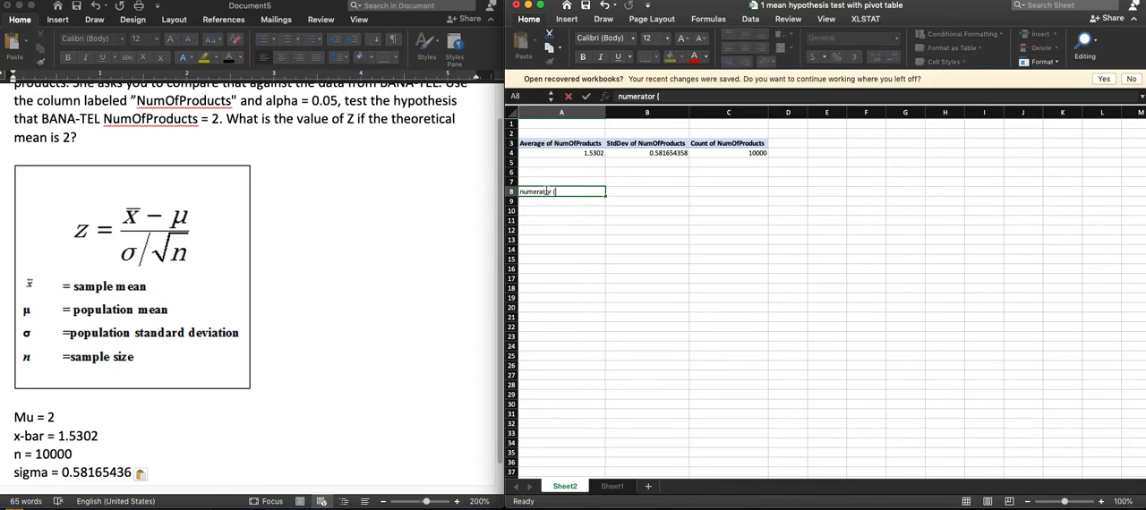
pyautogui.write('point difference)')
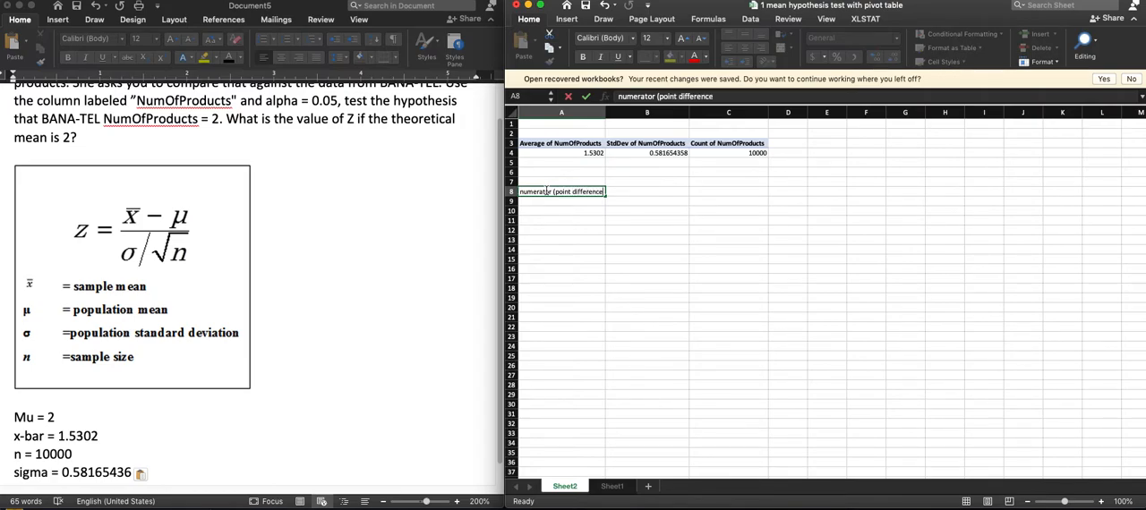
pyautogui.press('Return')
# - Compute the numerator in B8 as the PivotTable's average of NumOfProducts minus 2
pyautogui.press('Up')
pyautogui.press('Right')
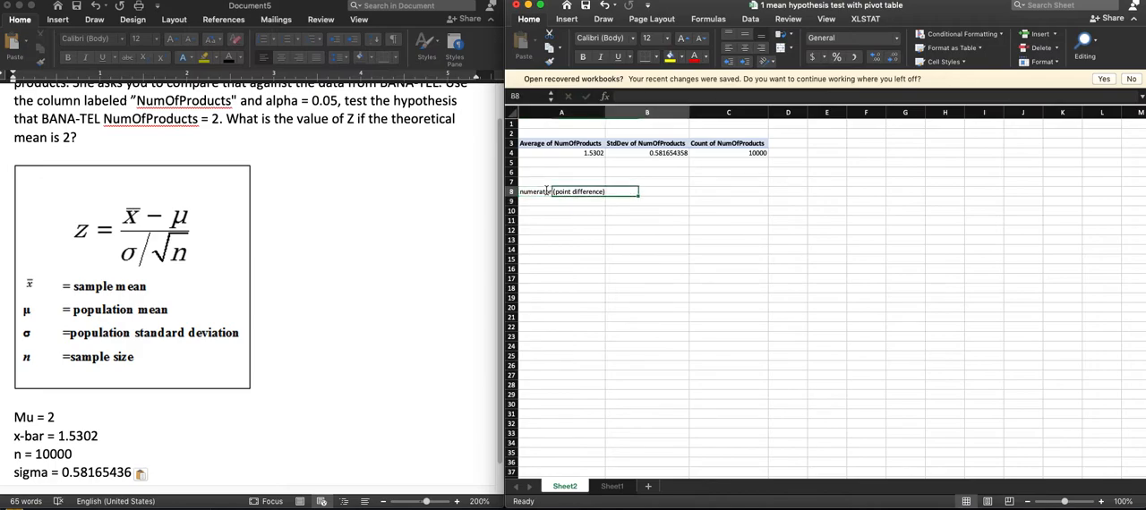
pyautogui.write('=')
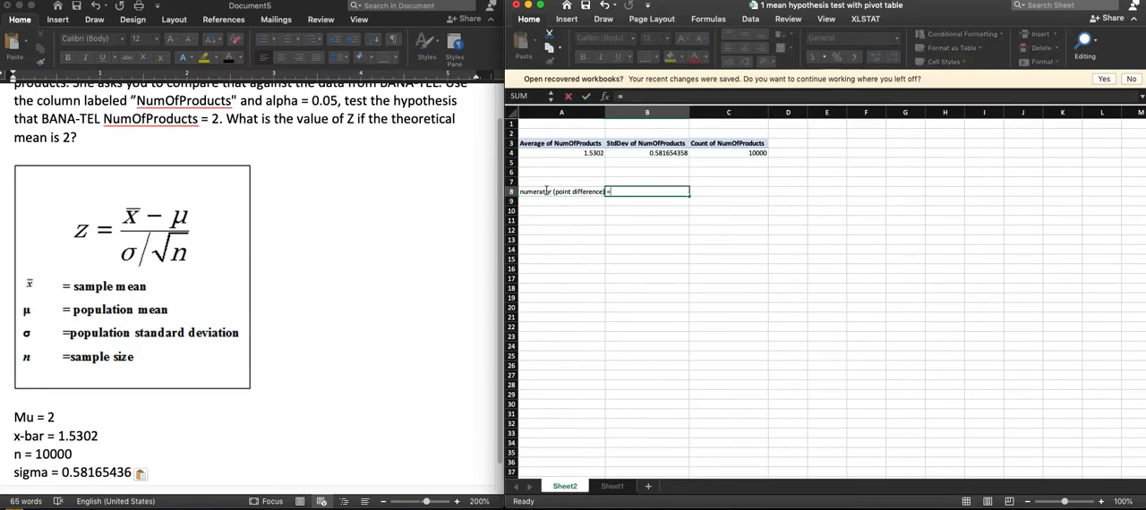
pyautogui.click(576, 153)
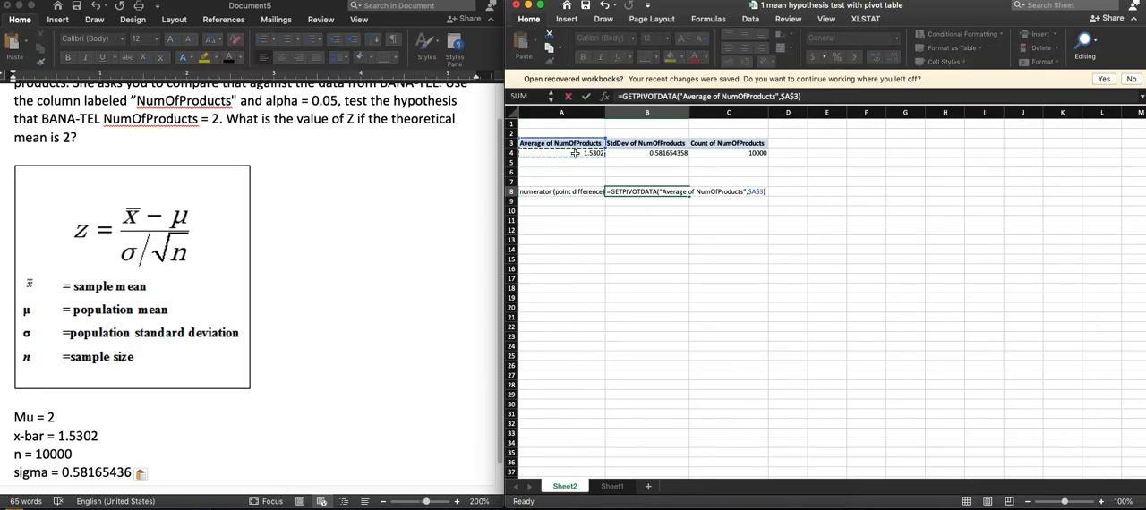
pyautogui.write('-2')
pyautogui.press('Return')
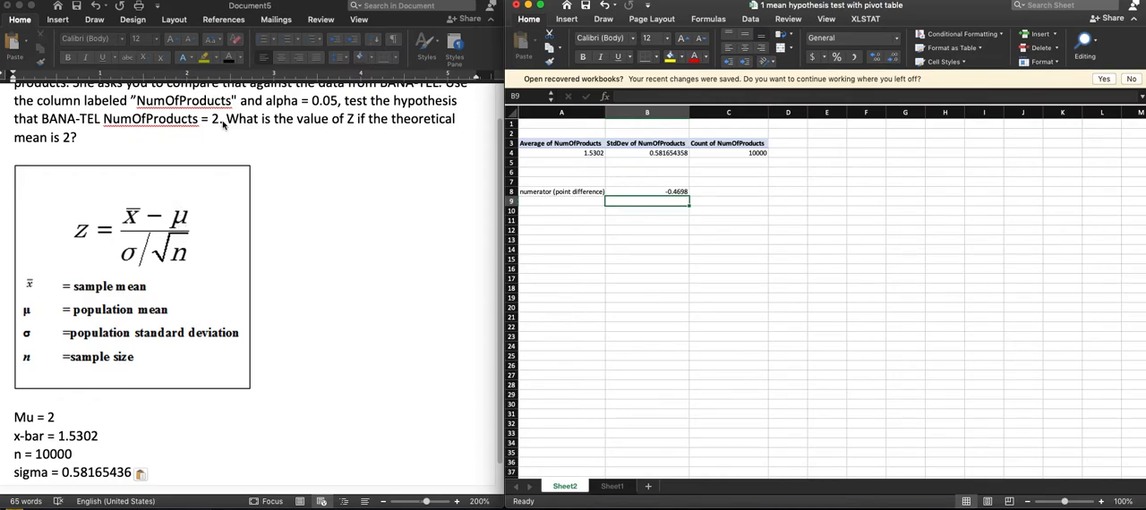
# - Label A10 "denominator" and compute in B10 the PivotTable's StdDev divided by the square root of its Count
pyautogui.click(559, 209)
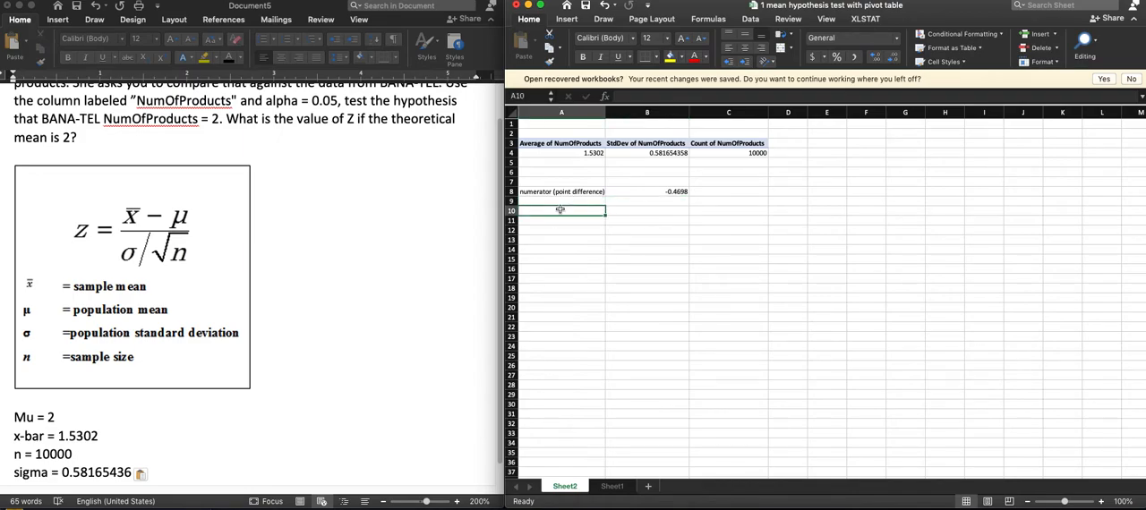
pyautogui.write('denominator')
pyautogui.press('Tab')
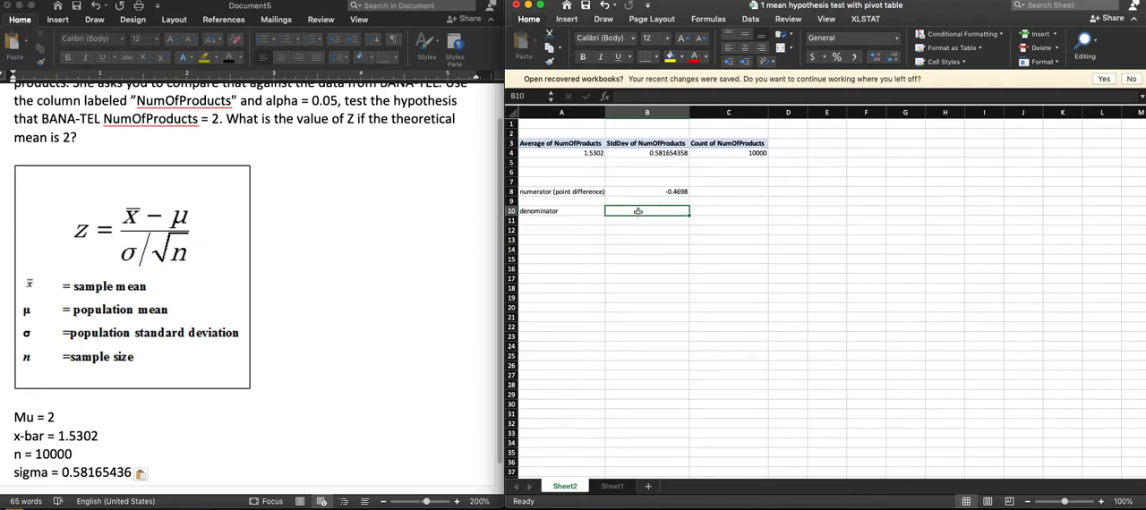
pyautogui.write('=')
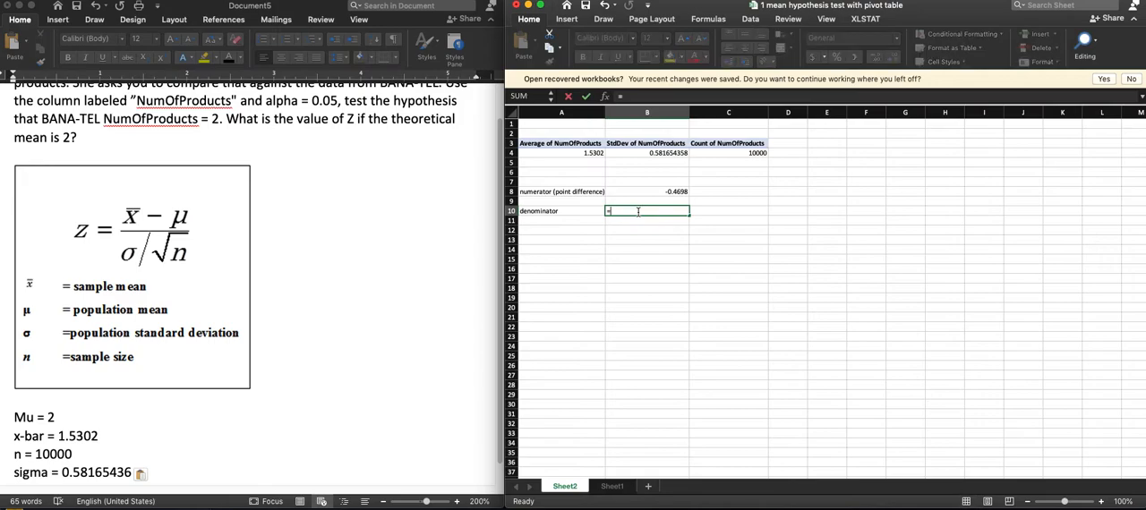
pyautogui.click(639, 155)
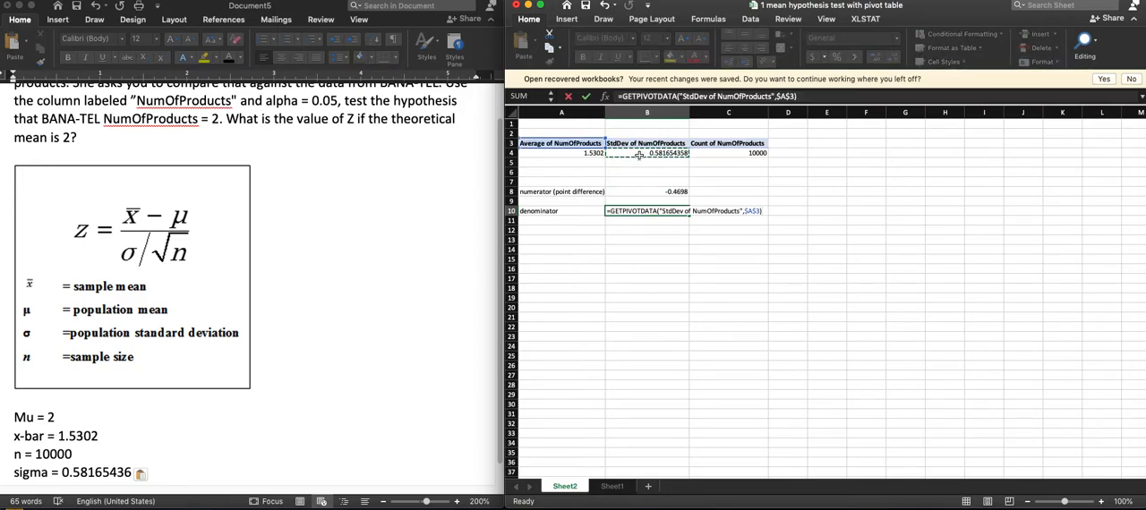
pyautogui.write('/sqrt(')
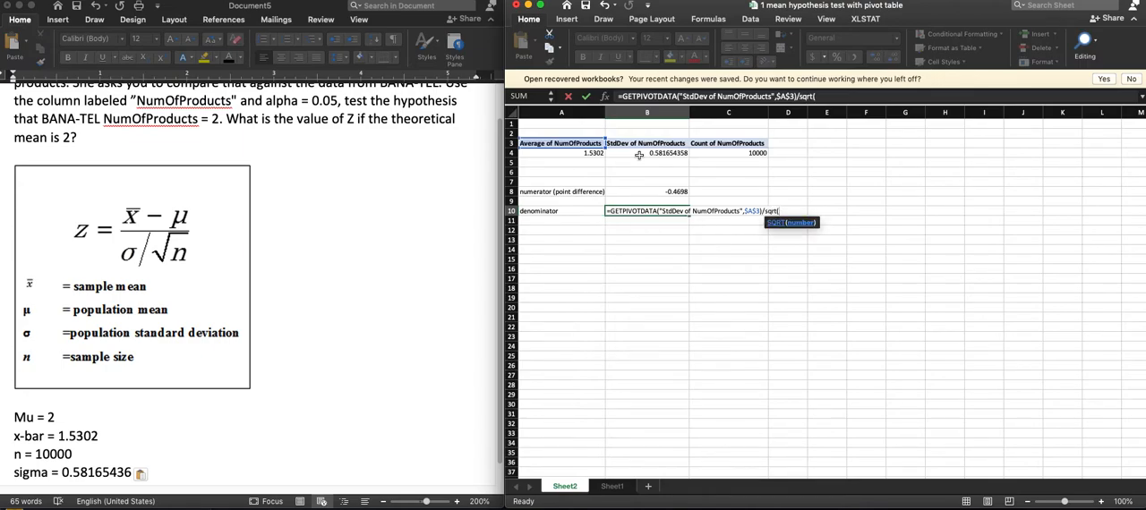
pyautogui.click(750, 153)
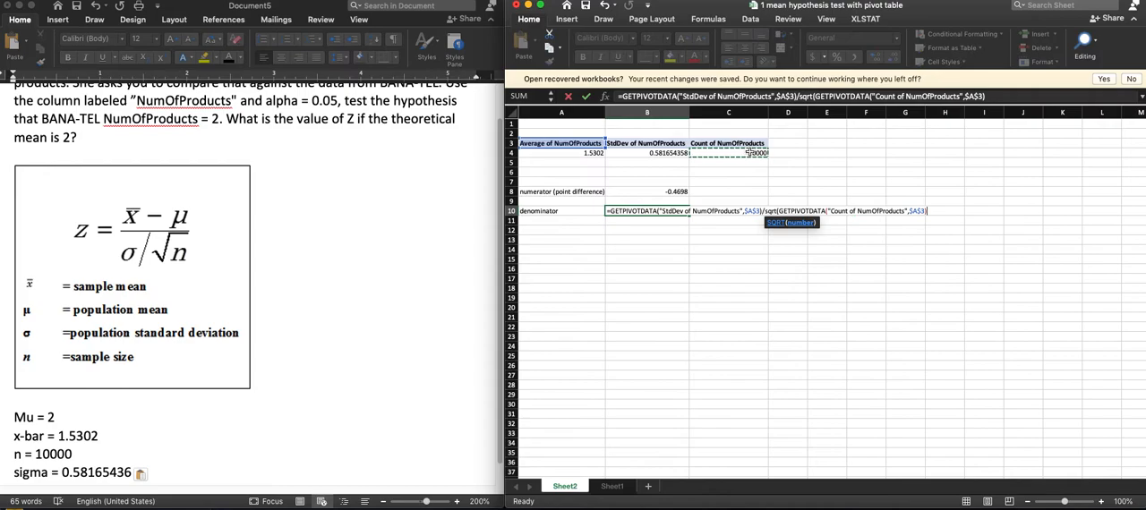
pyautogui.write(')')
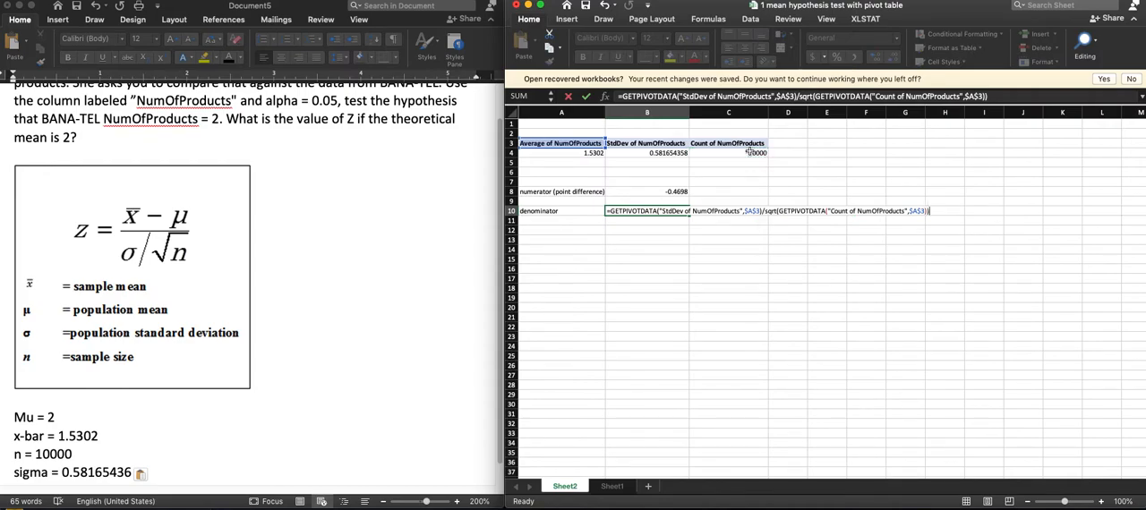
pyautogui.press('Return')
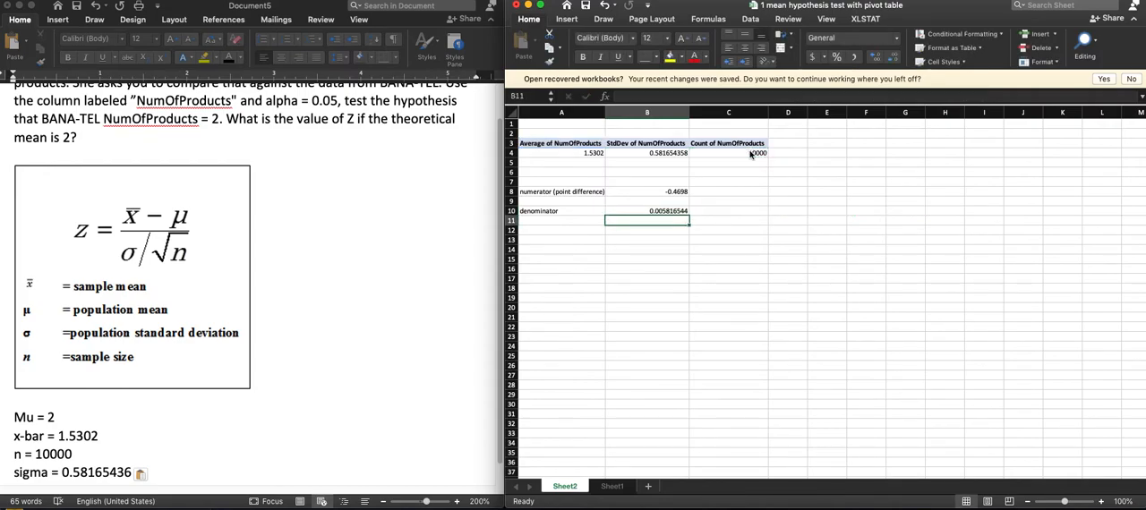
pyautogui.click(678, 209)
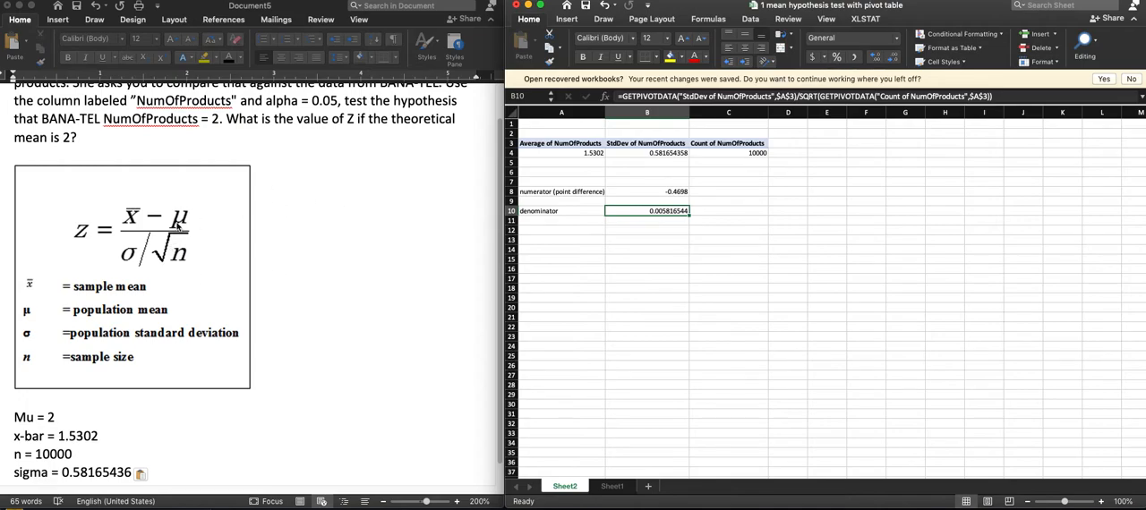
# - Label A13 "z" and compute it in B13 with the formula =B8/B10
pyautogui.click(593, 241)
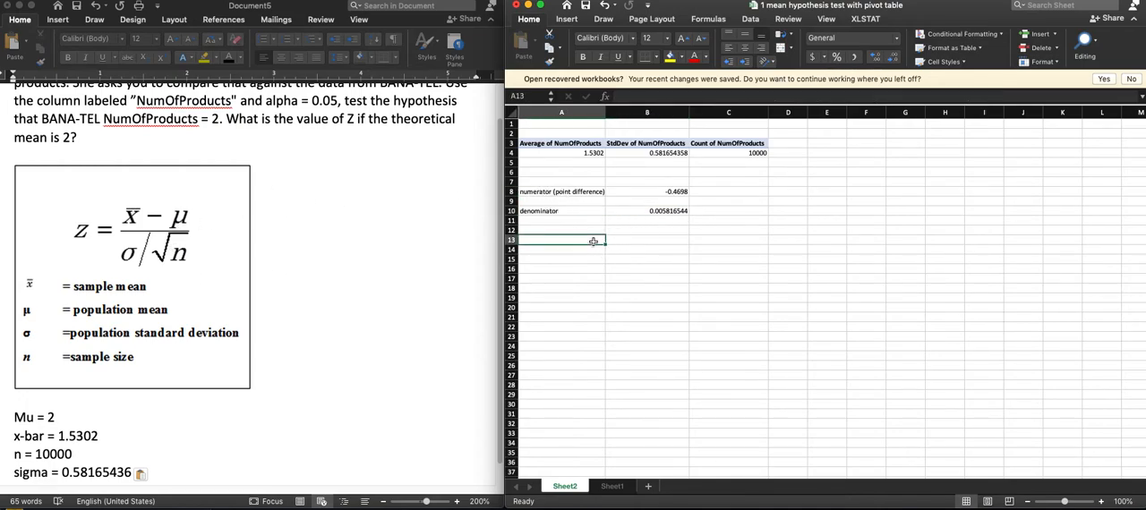
pyautogui.write('z')
pyautogui.press('Tab')
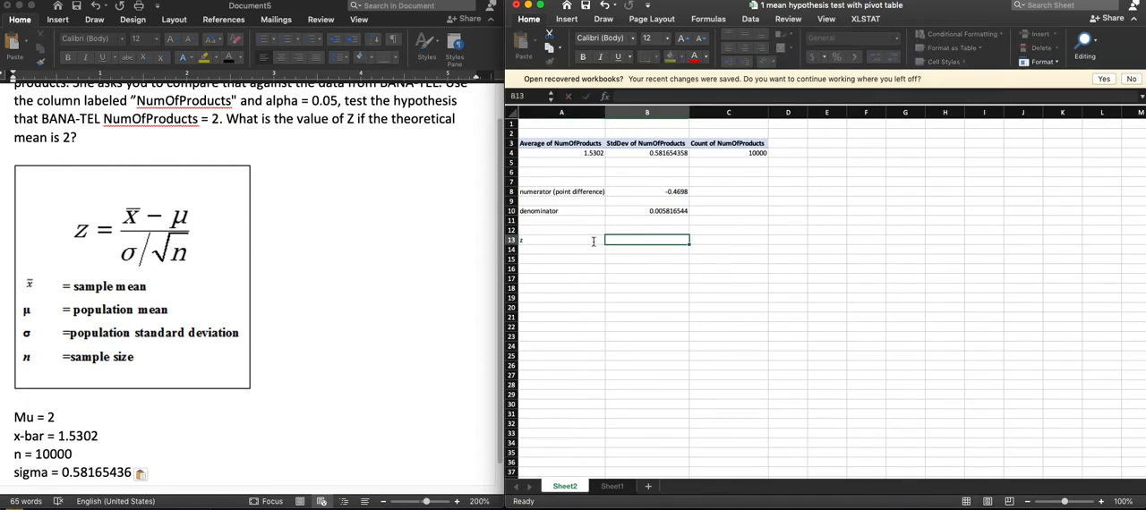
pyautogui.write('=')
pyautogui.click(668, 191)
pyautogui.write('/')
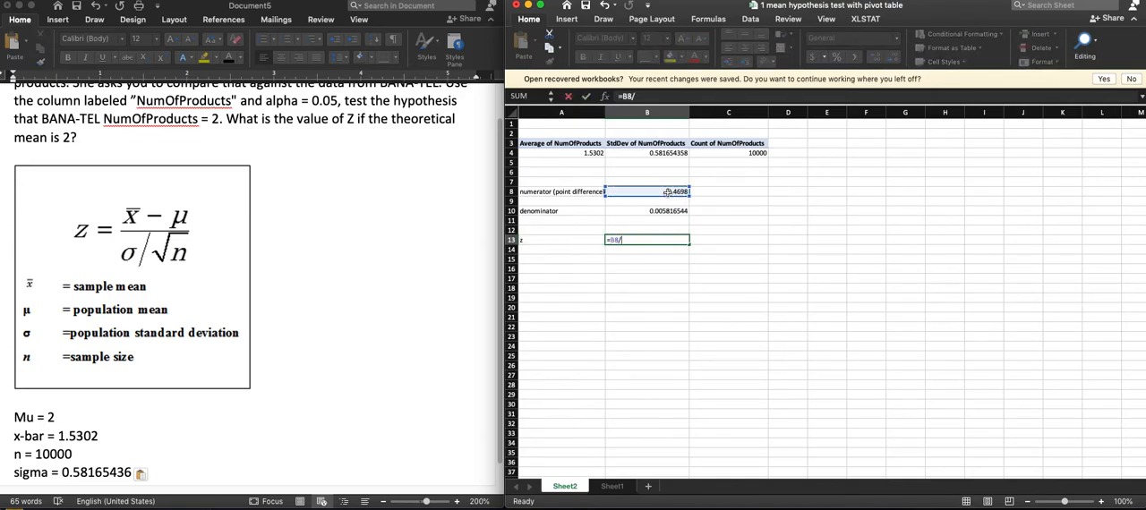
pyautogui.click(668, 212)
pyautogui.press('Return')
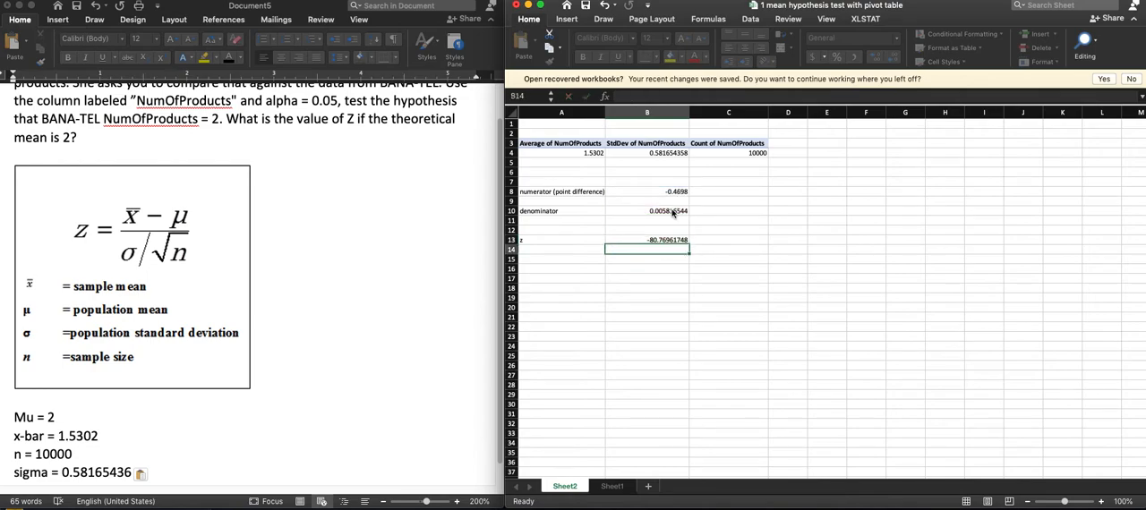
# - Copy the z result from B13 into the Word document below the question as Z = -80.76961748
pyautogui.click(654, 240)
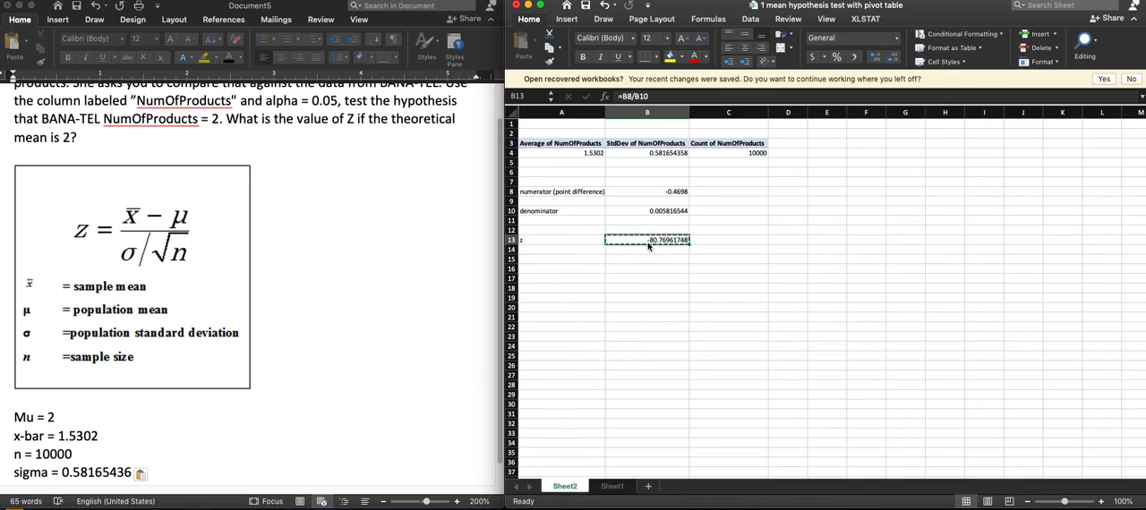
pyautogui.click(128, 144)
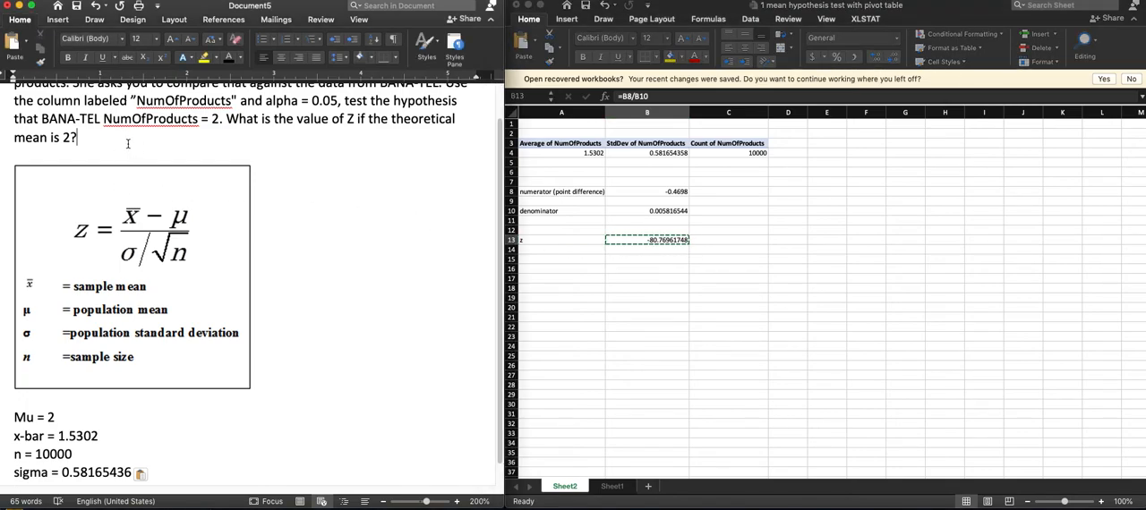
pyautogui.press('Return')
pyautogui.write('Z =')
pyautogui.press('super+v')
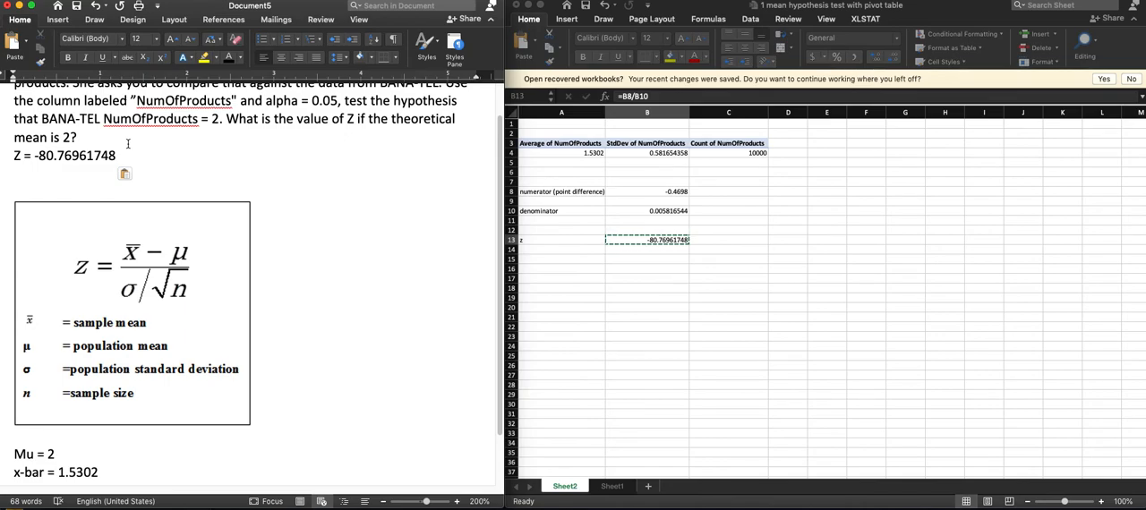
pyautogui.scroll(2, 128, 144)
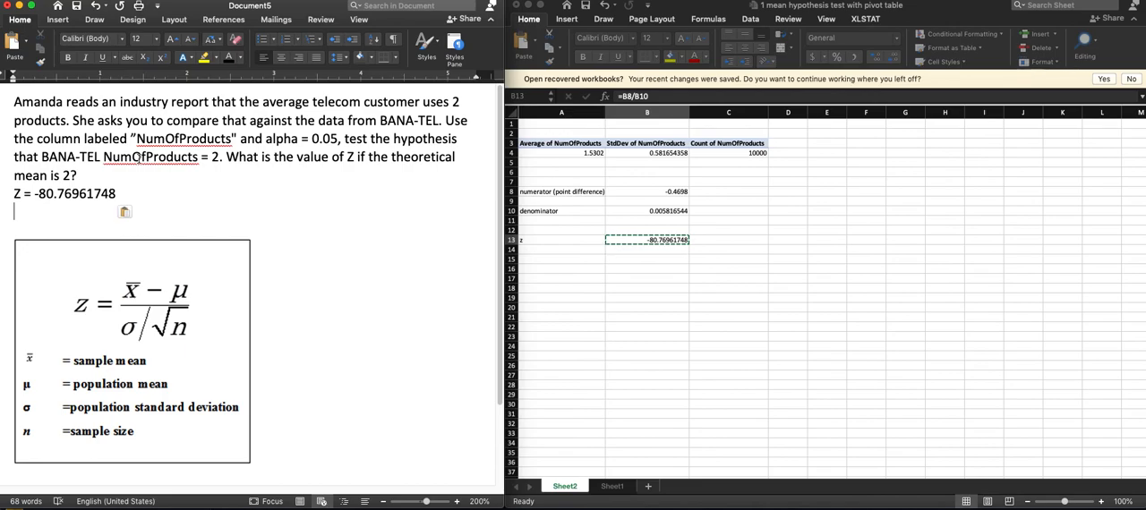